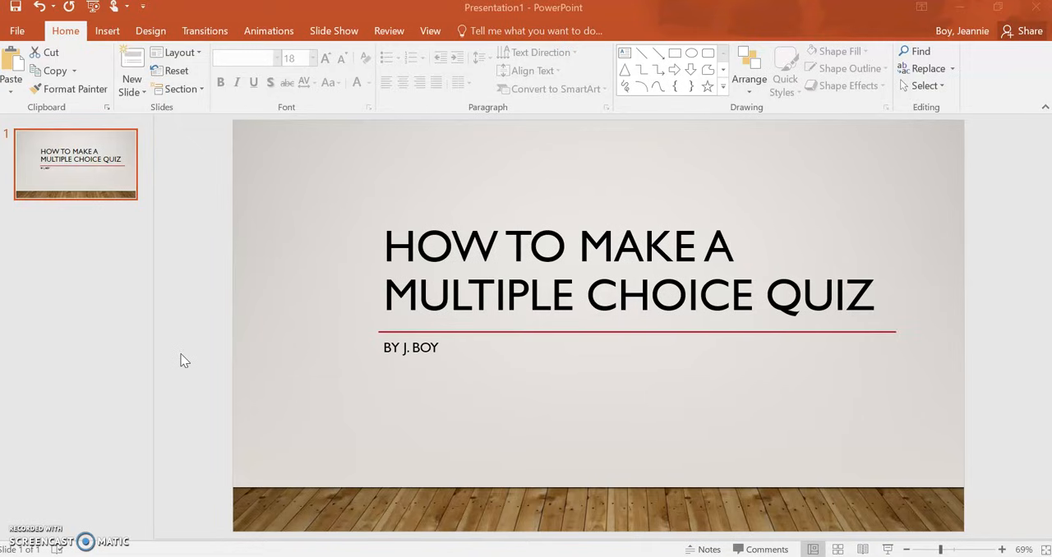
- Add a new slide with the Blank layout after the title slide
{"action": "left_click", "coordinate": [144, 94]}
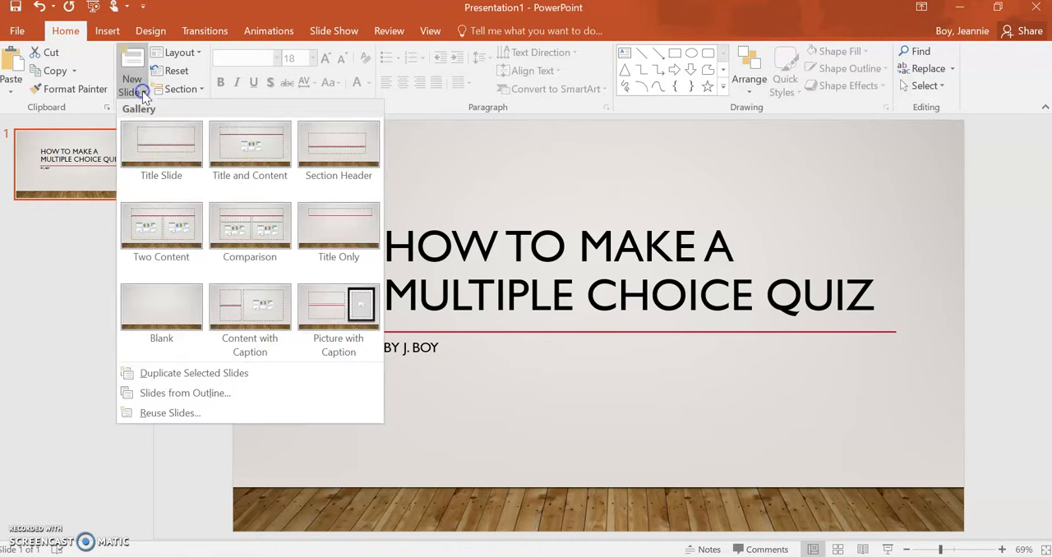
{"action": "left_click", "coordinate": [171, 305]}
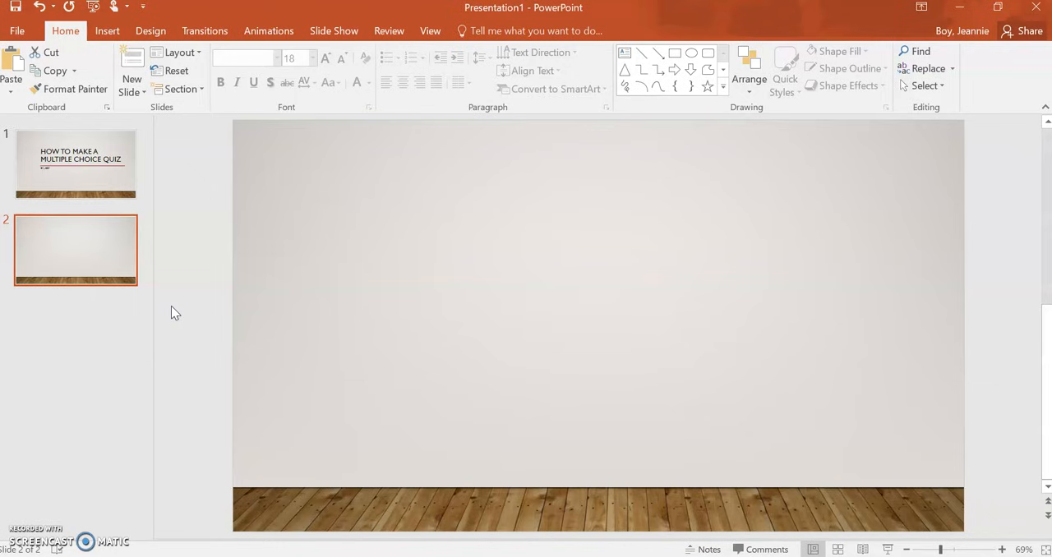
- Draw a wide rounded rectangle across the top of slide 2
{"action": "left_click", "coordinate": [108, 31]}
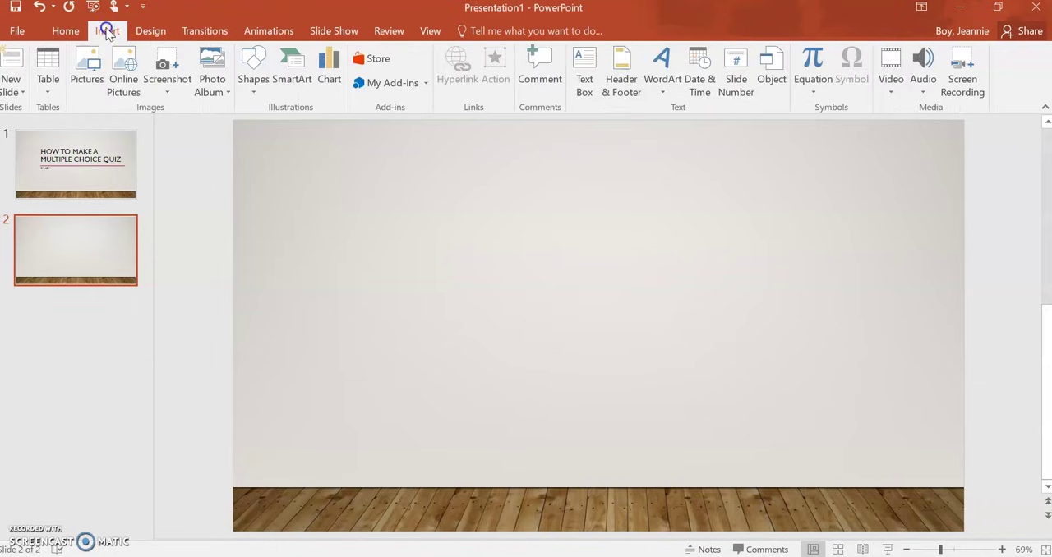
{"action": "left_click", "coordinate": [255, 86]}
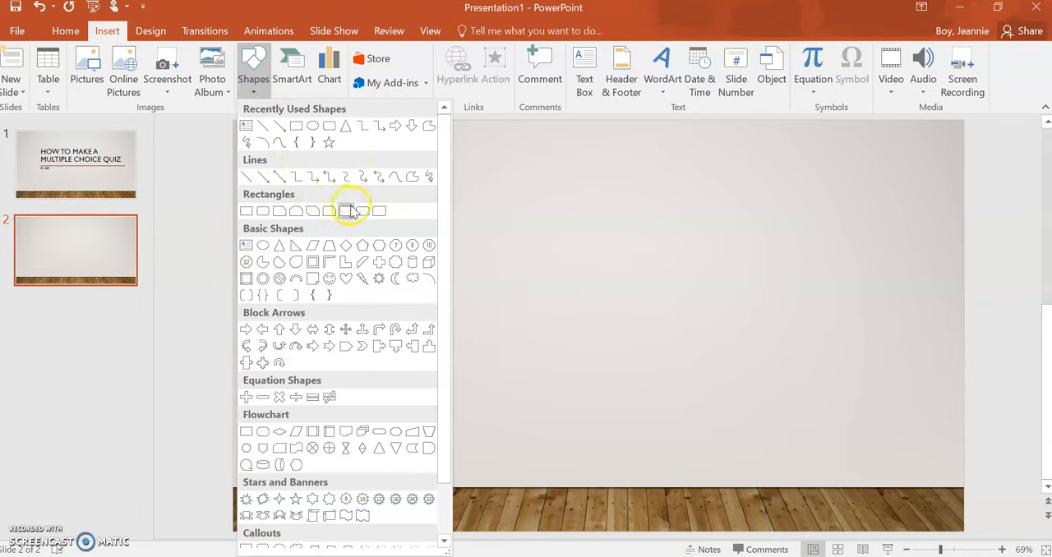
{"action": "left_click", "coordinate": [329, 125]}
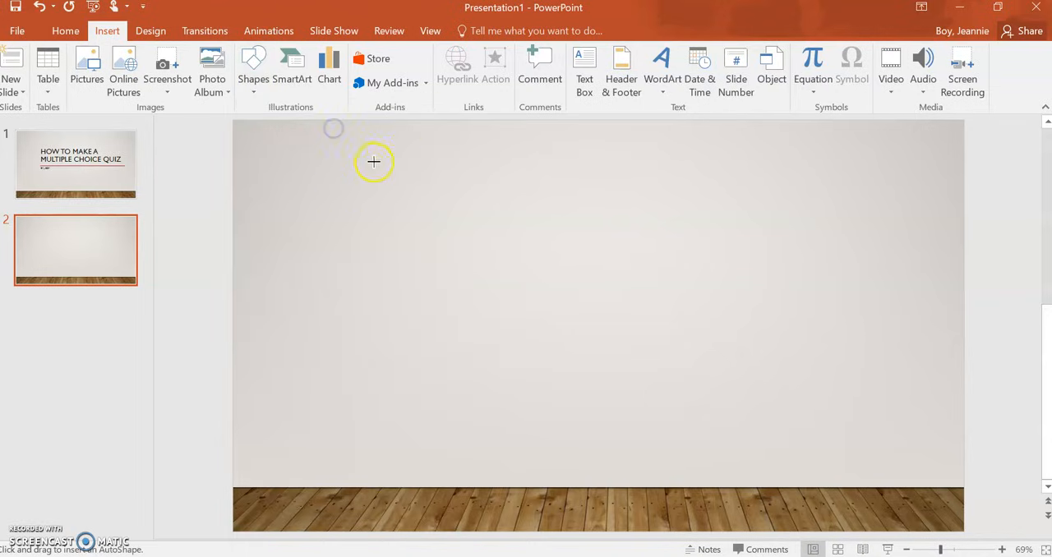
{"action": "left_click_drag", "start_coordinate": [354, 162], "coordinate": [827, 229]}
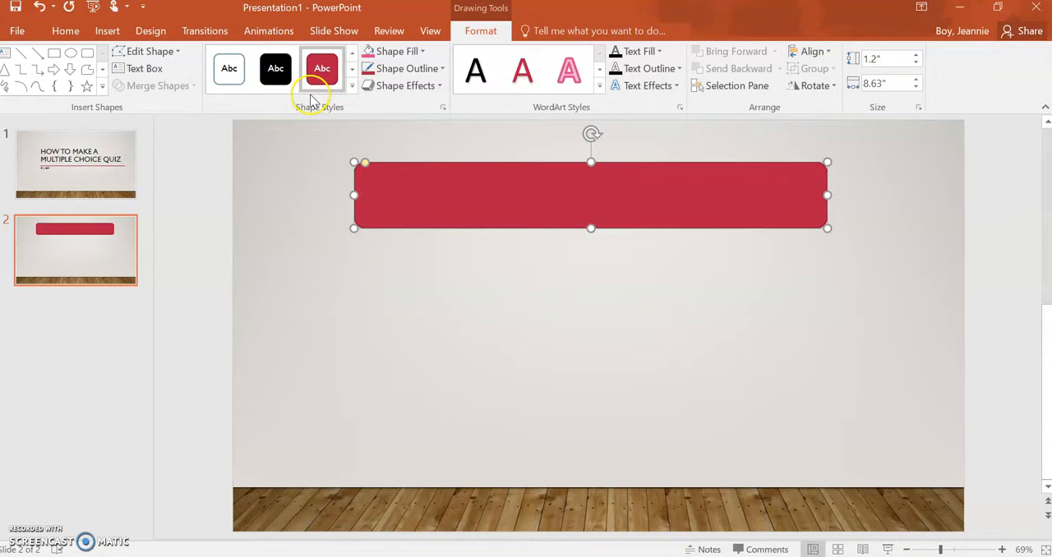
- Give the box a white fill style and start editing its text for the question
{"action": "left_click", "coordinate": [229, 68]}
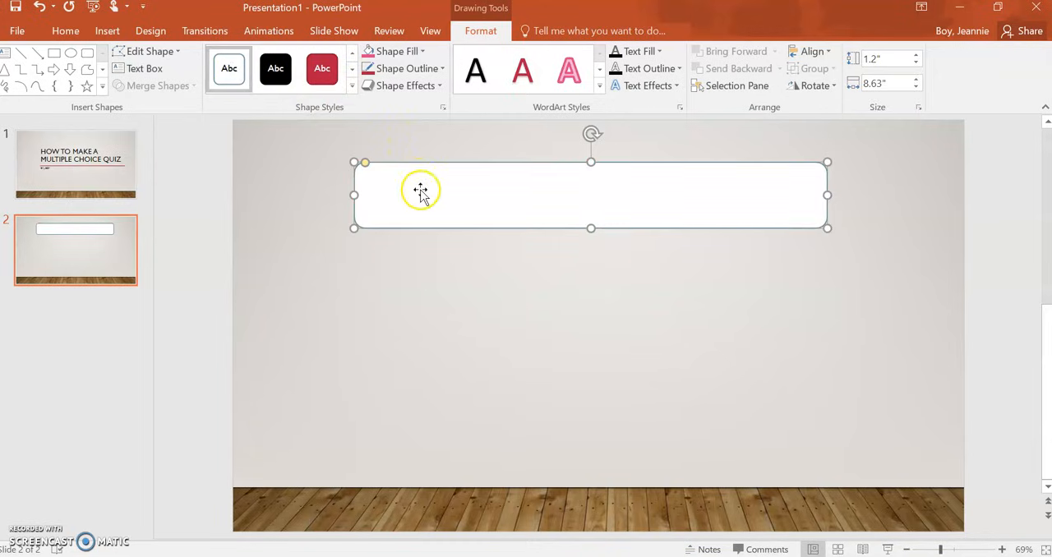
{"action": "right_click", "coordinate": [540, 195]}
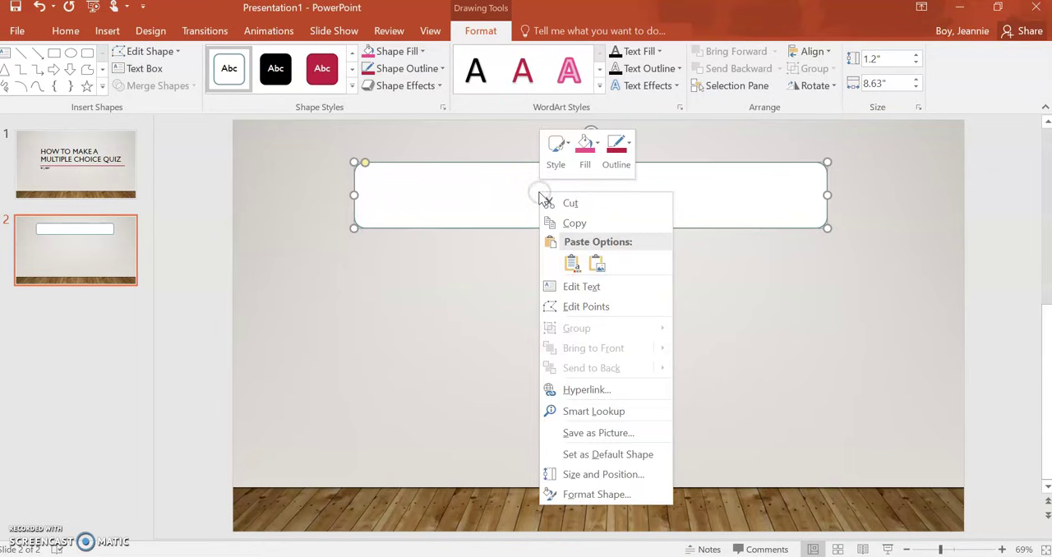
{"action": "left_click", "coordinate": [582, 288]}
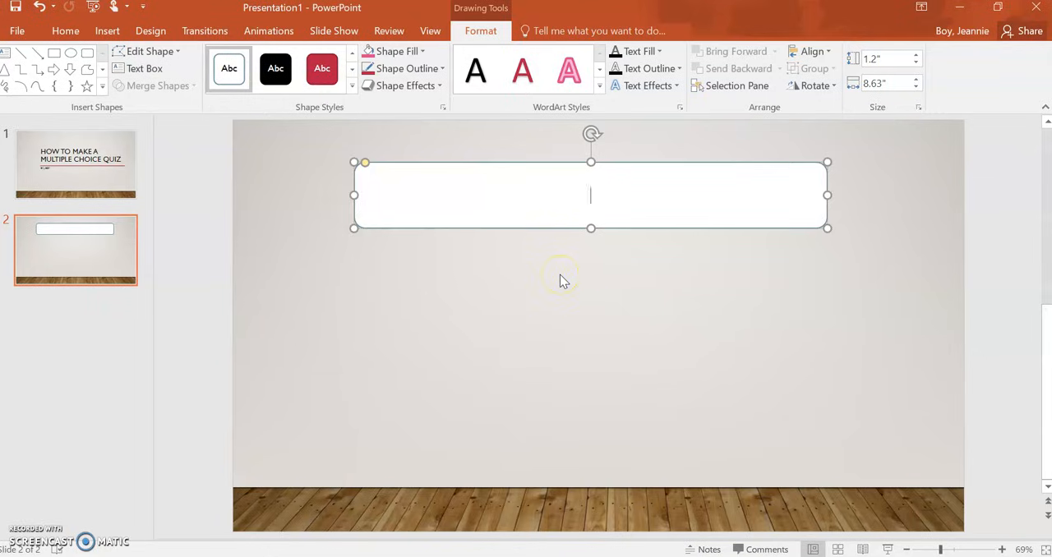
{"action": "type", "text": "Question"}
{"action": "type", "text": " goes here"}
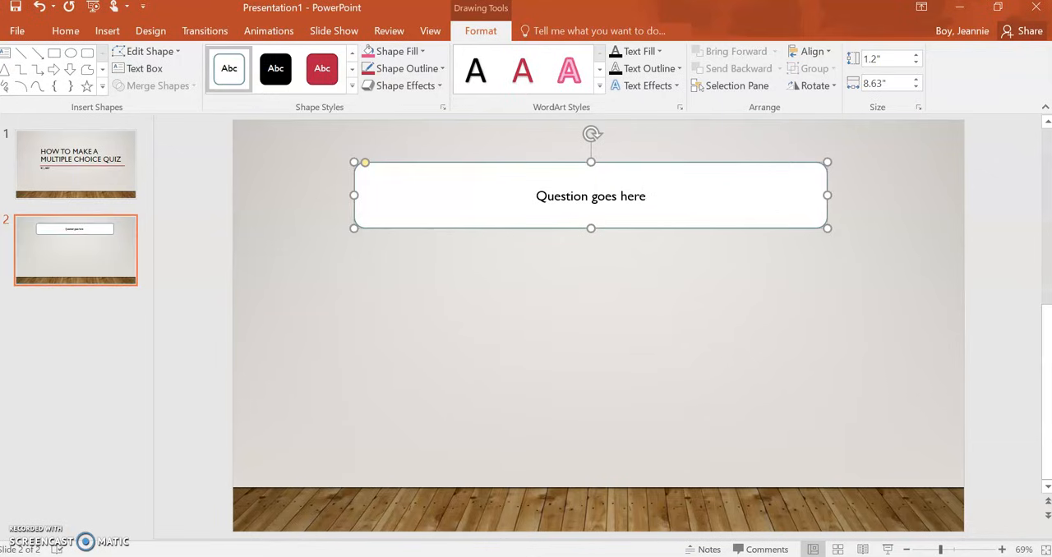
{"action": "type", "text": "."}
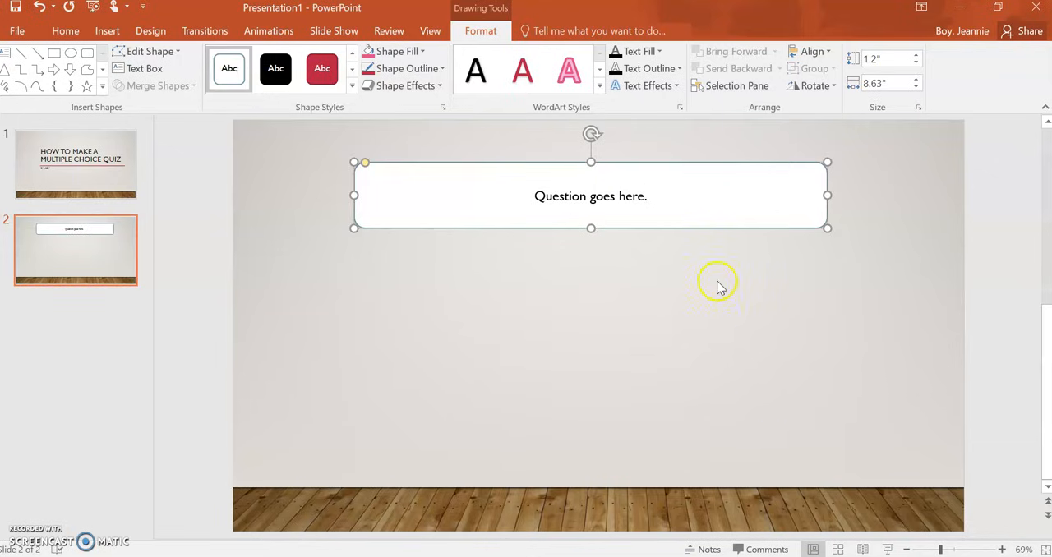
- Finish the question box and draw a rounded answer box below it on the left
{"action": "left_click", "coordinate": [717, 282]}
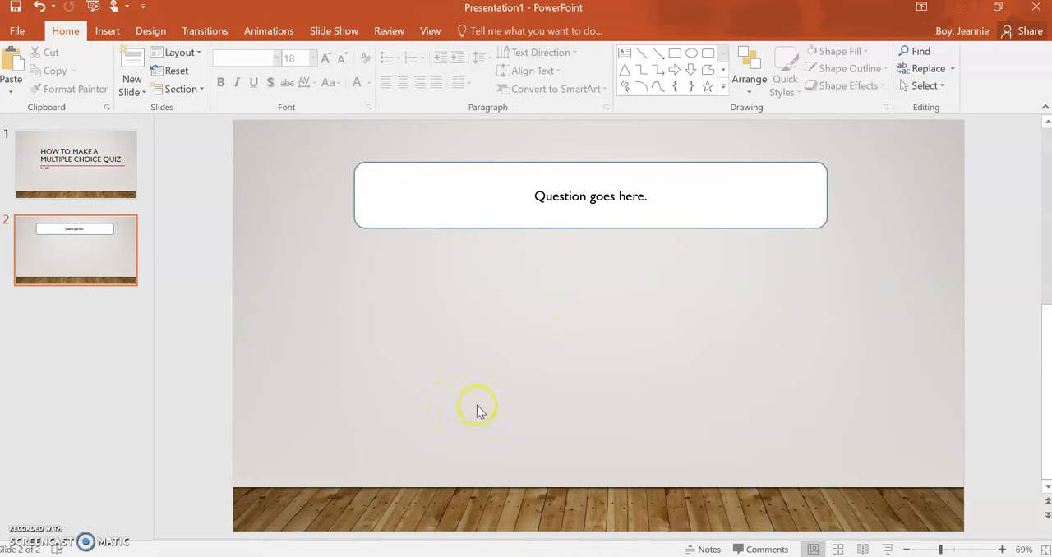
{"action": "left_click", "coordinate": [106, 31]}
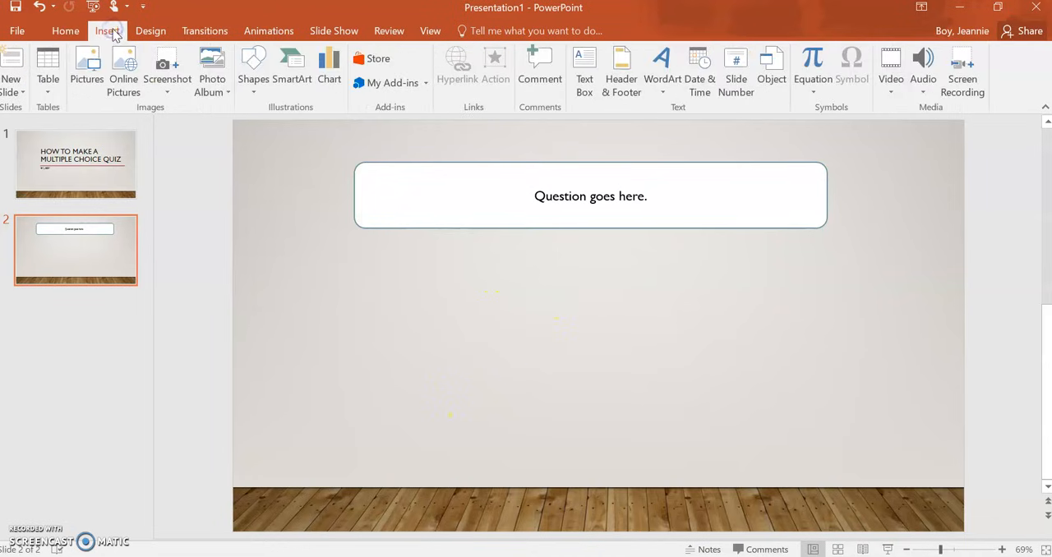
{"action": "left_click", "coordinate": [249, 90]}
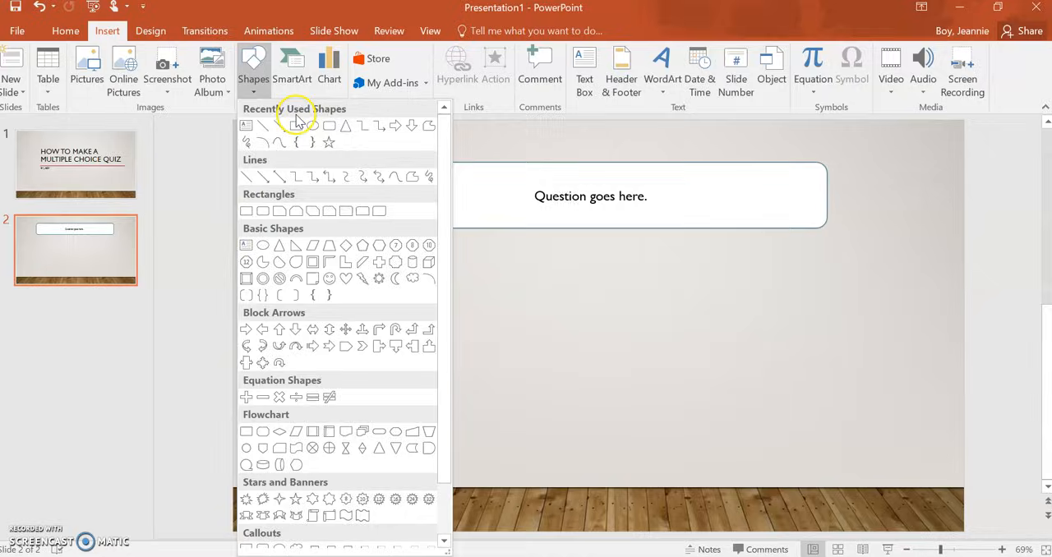
{"action": "left_click", "coordinate": [333, 125]}
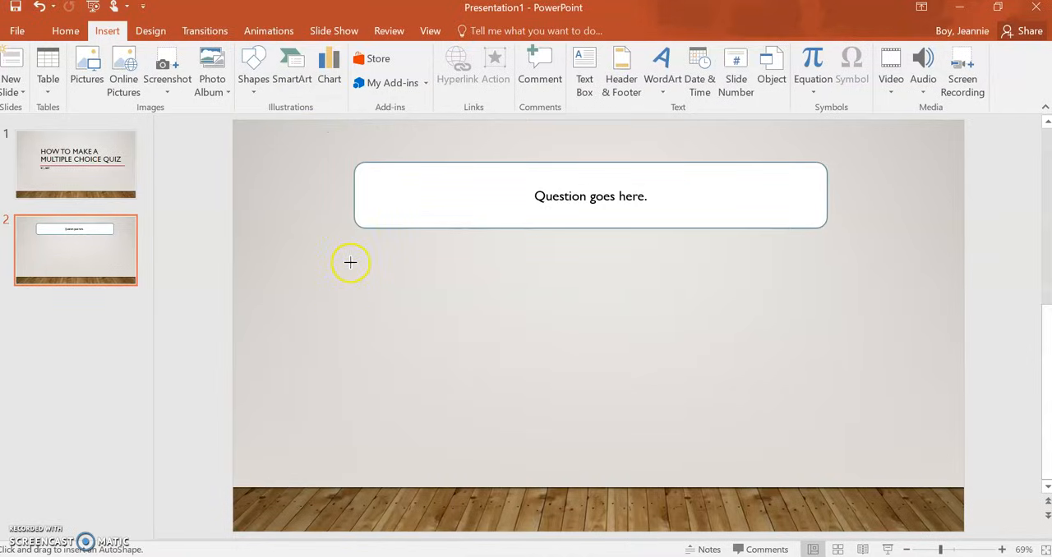
{"action": "left_click_drag", "start_coordinate": [370, 268], "coordinate": [572, 326]}
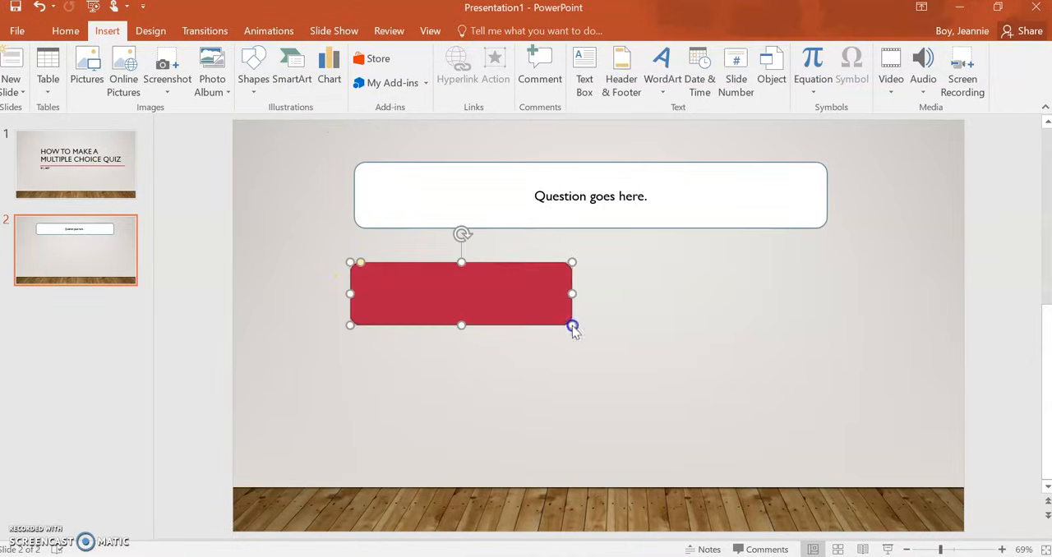
- Make the answer box white with outline and enter its 'A.Wrong answer' label
{"action": "left_click", "coordinate": [229, 67]}
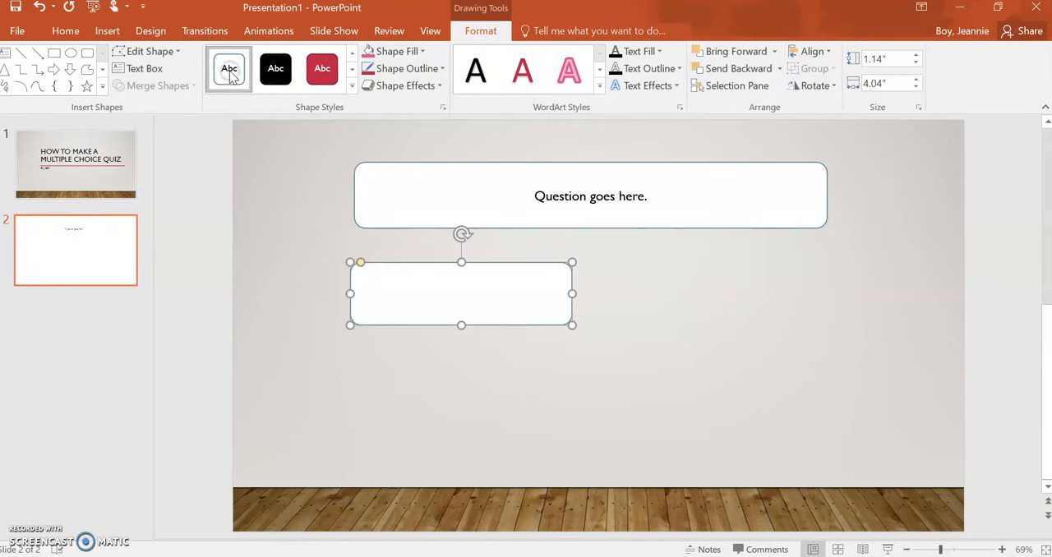
{"action": "right_click", "coordinate": [442, 293]}
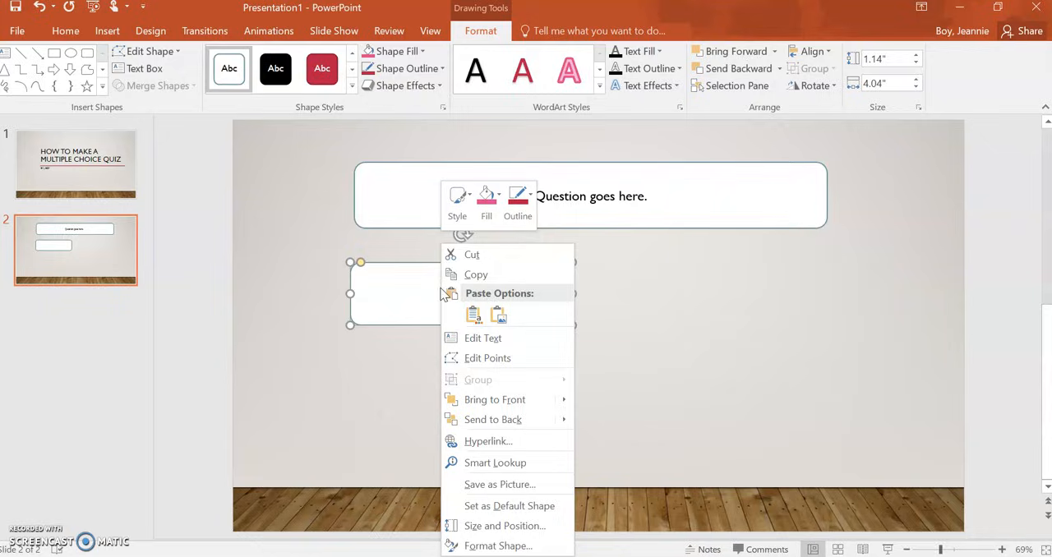
{"action": "left_click", "coordinate": [482, 337]}
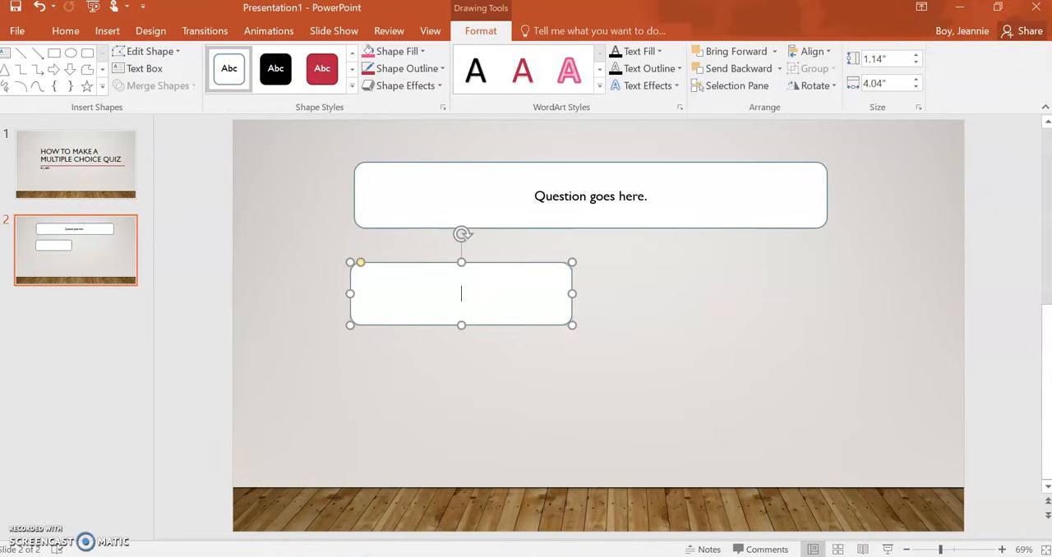
{"action": "type", "text": "A.W"}
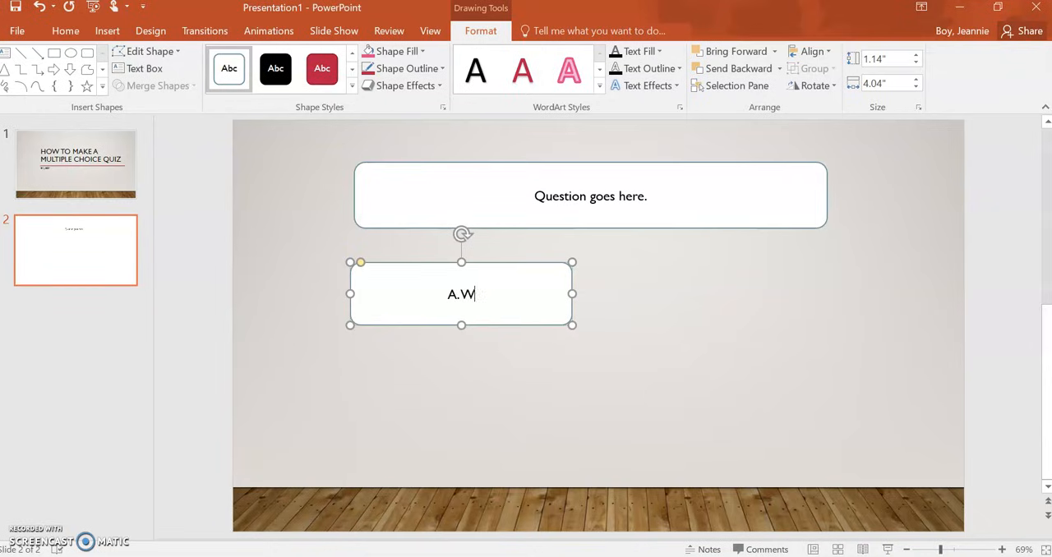
{"action": "type", "text": "rong answer"}
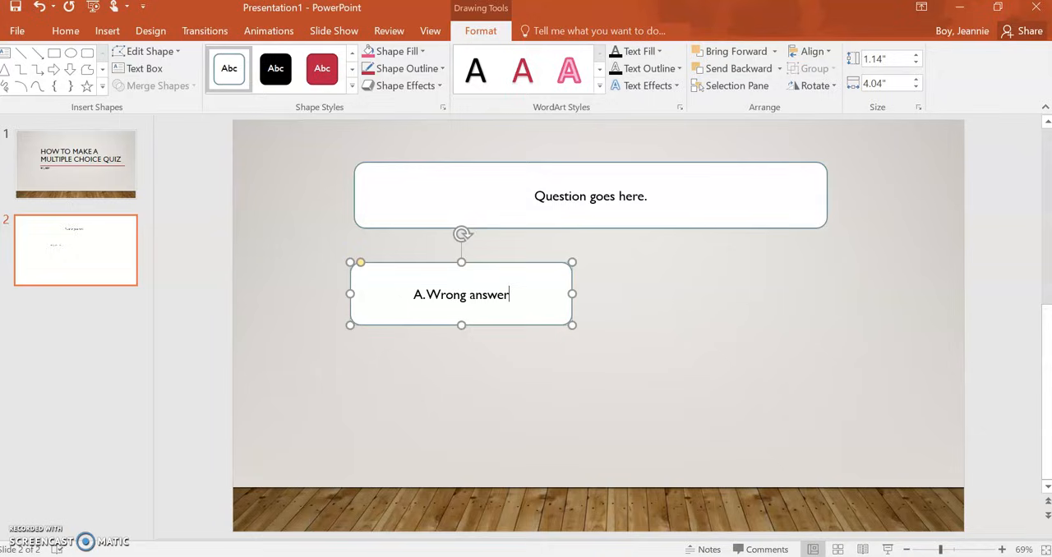
{"action": "left_click", "coordinate": [652, 294]}
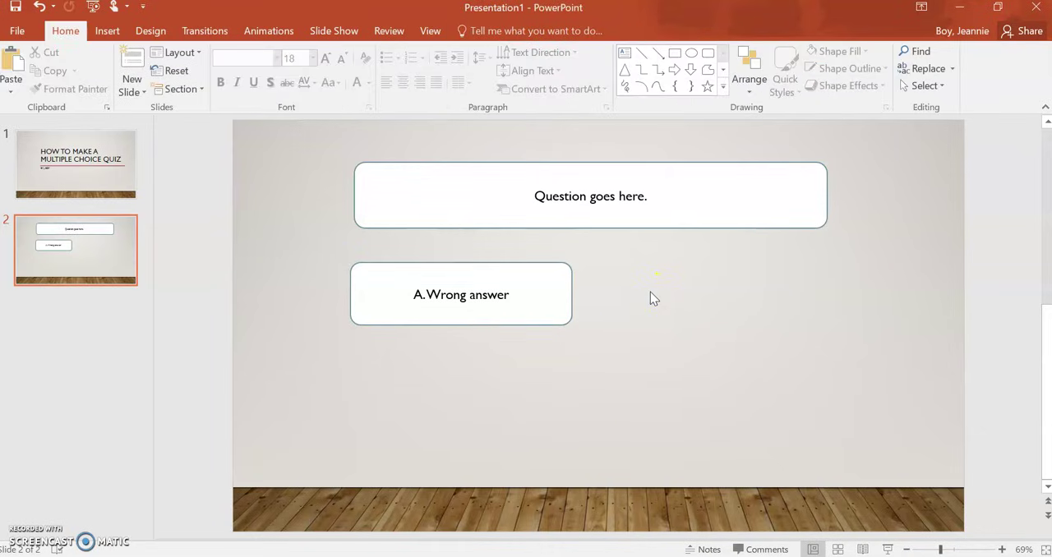
{"action": "left_click", "coordinate": [557, 303]}
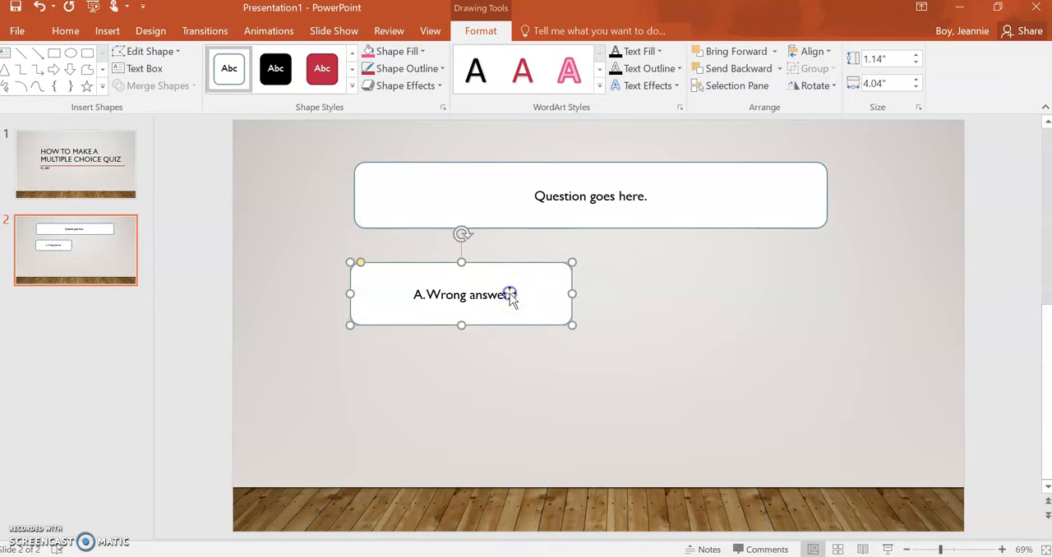
{"action": "left_click_drag", "start_coordinate": [413, 294], "coordinate": [511, 297]}
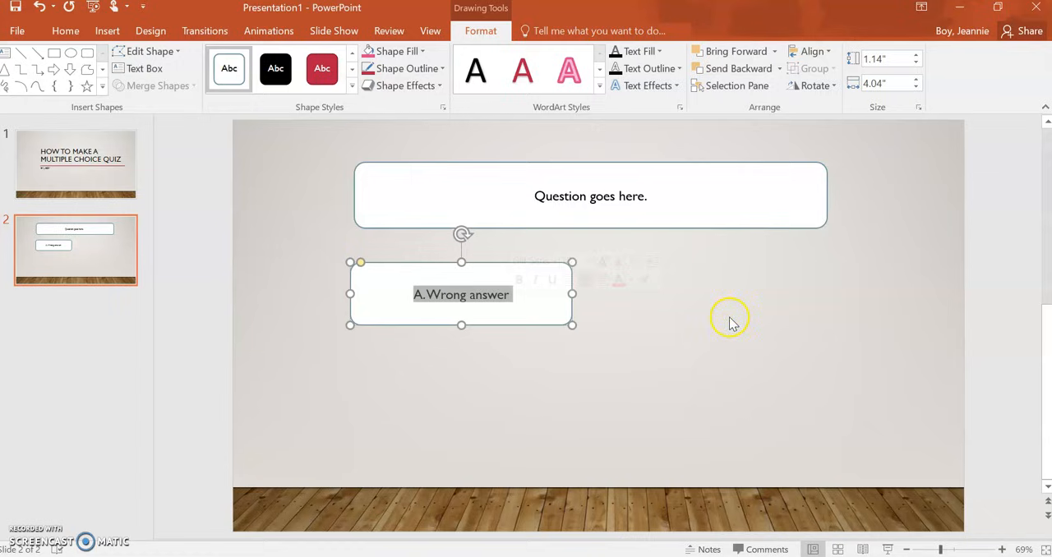
{"action": "left_click", "coordinate": [552, 261]}
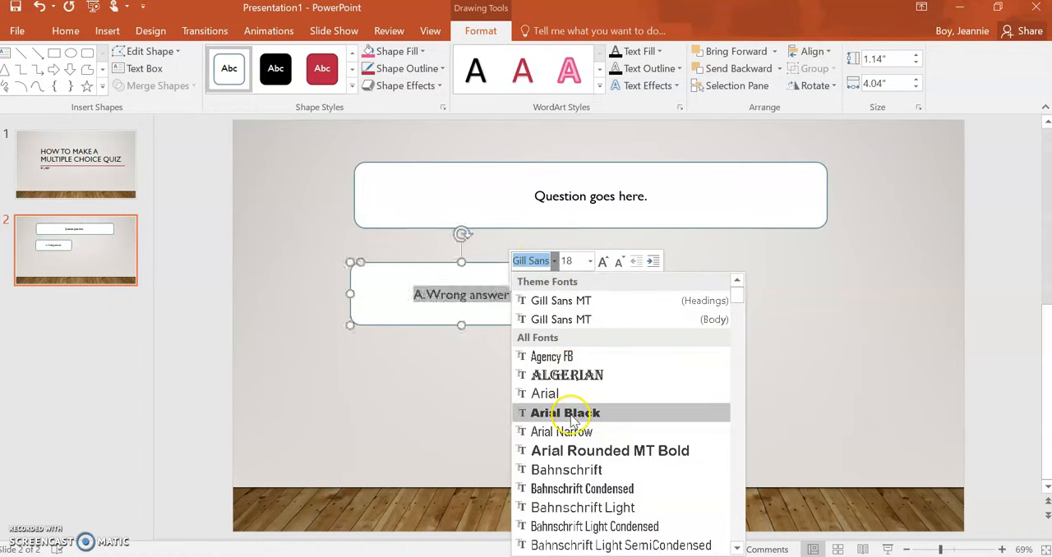
{"action": "left_click", "coordinate": [373, 375]}
{"action": "left_click", "coordinate": [742, 297]}
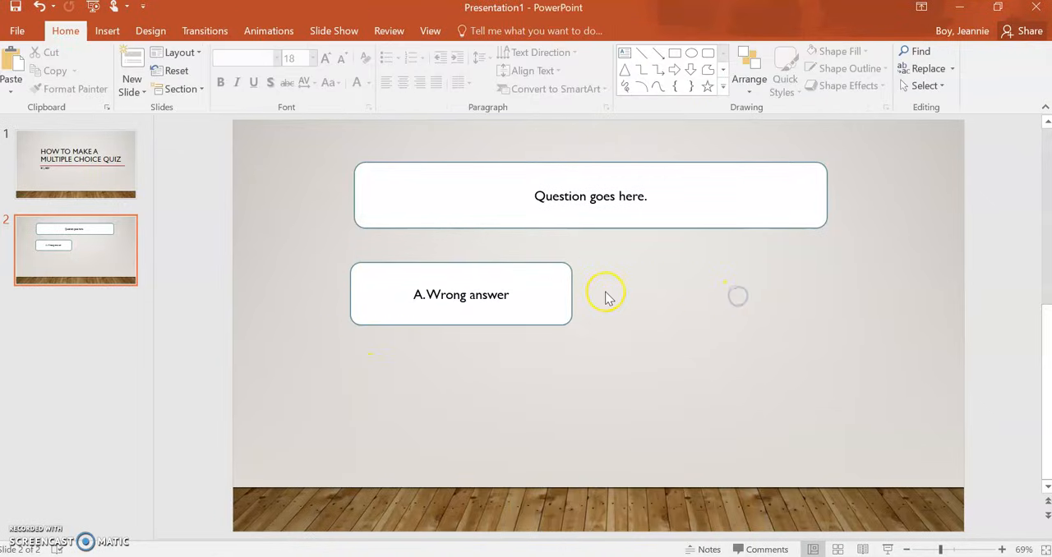
{"action": "left_click", "coordinate": [544, 289]}
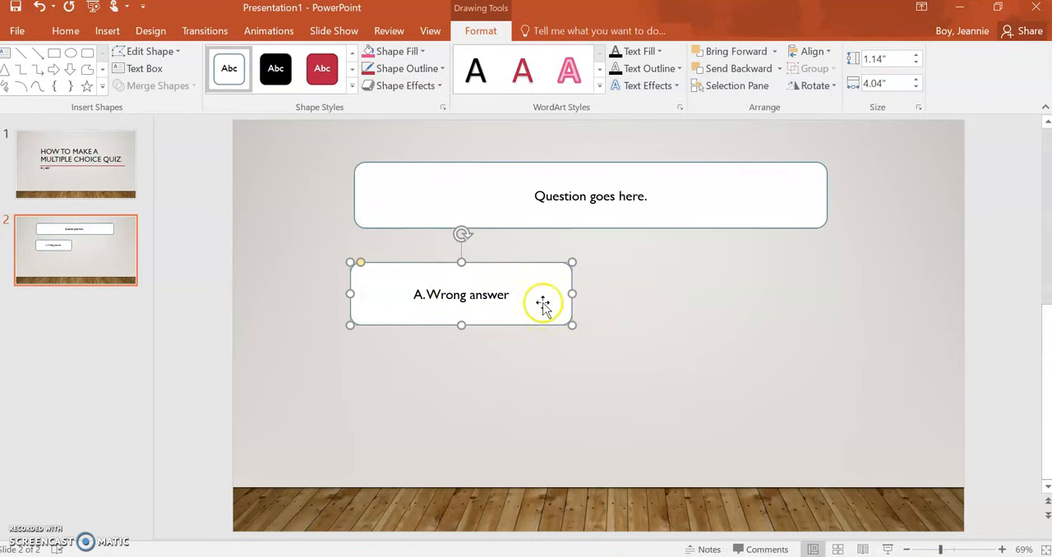
- With the Animation Pane open, add a Fill Color emphasis effect to the Wrong answer box
{"action": "left_click", "coordinate": [268, 31]}
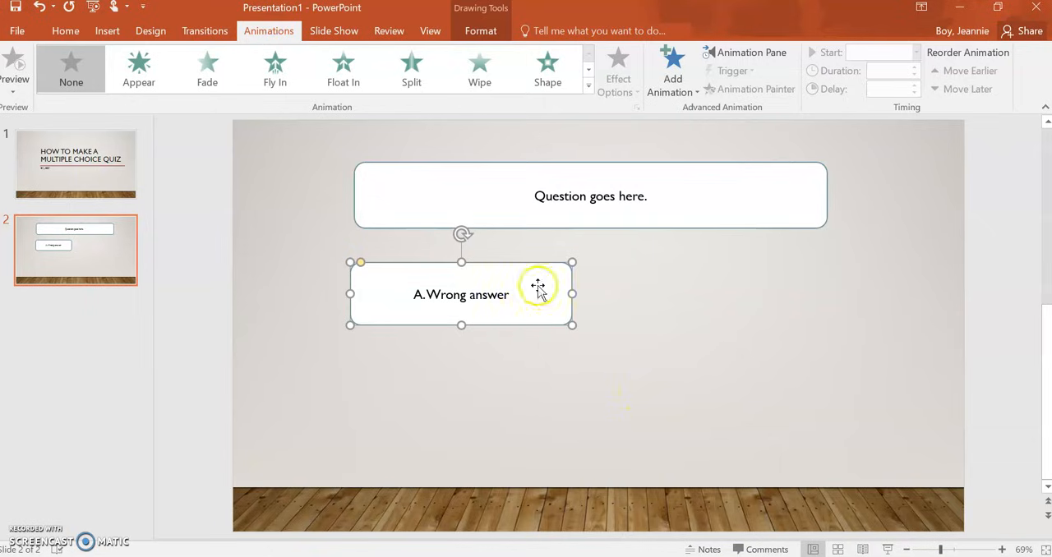
{"action": "left_click", "coordinate": [752, 52]}
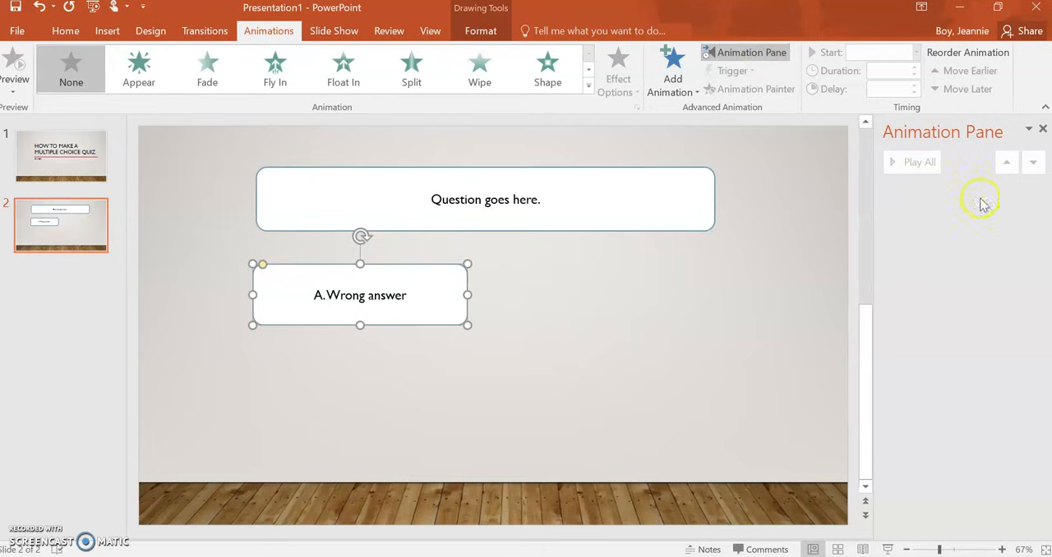
{"action": "left_click", "coordinate": [419, 308]}
{"action": "left_click", "coordinate": [689, 90]}
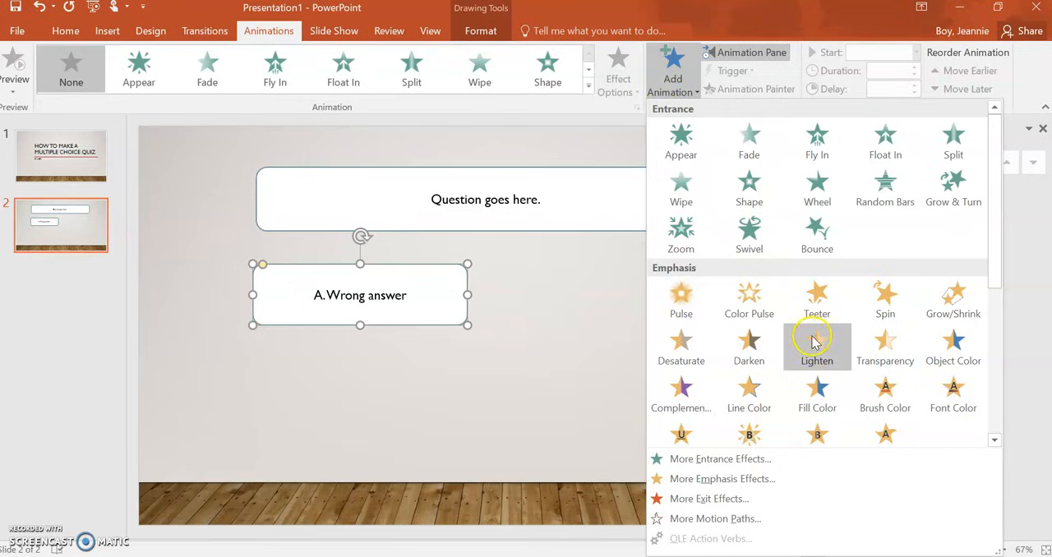
{"action": "left_click", "coordinate": [819, 408]}
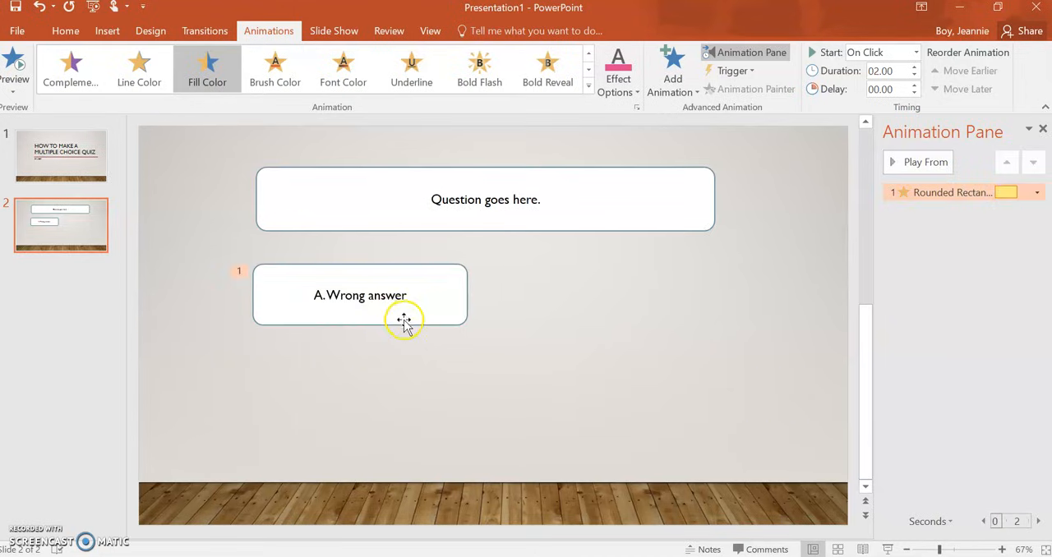
{"action": "left_click", "coordinate": [532, 334]}
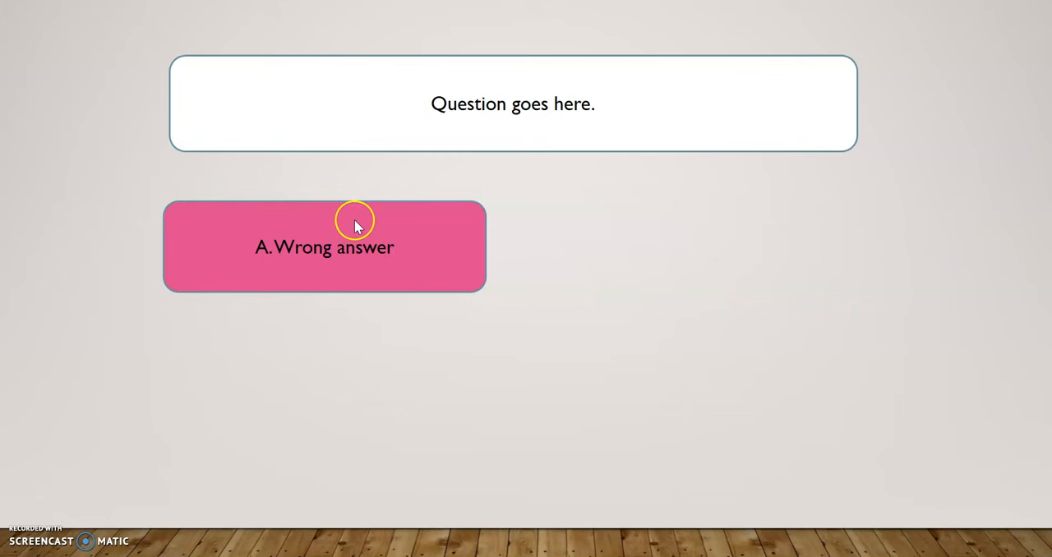
{"action": "left_click", "coordinate": [535, 428]}
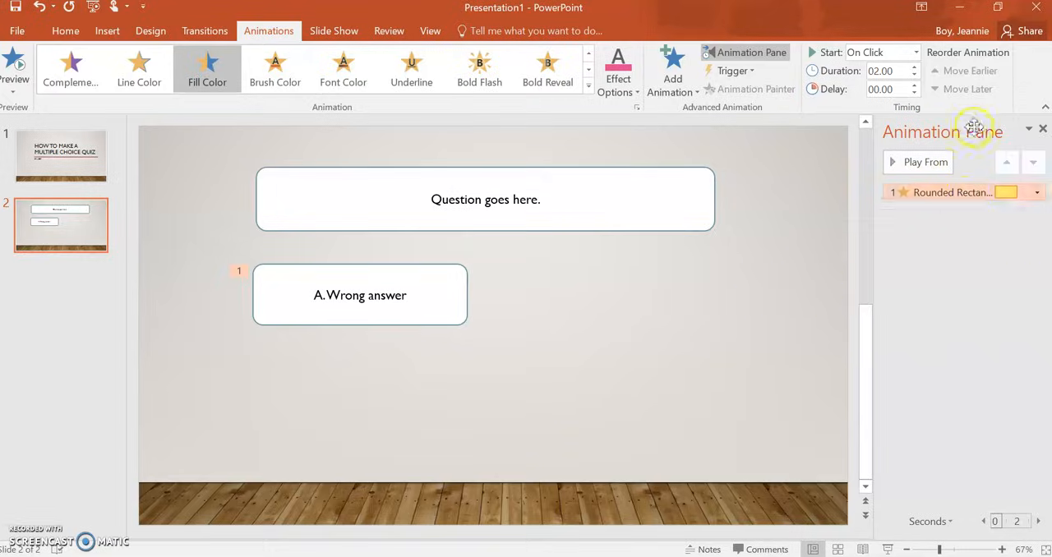
- In Timing > Triggers, start the fill effect on click of Rounded Rectangle 2 (the Wrong answer box)
{"action": "left_click", "coordinate": [1037, 194]}
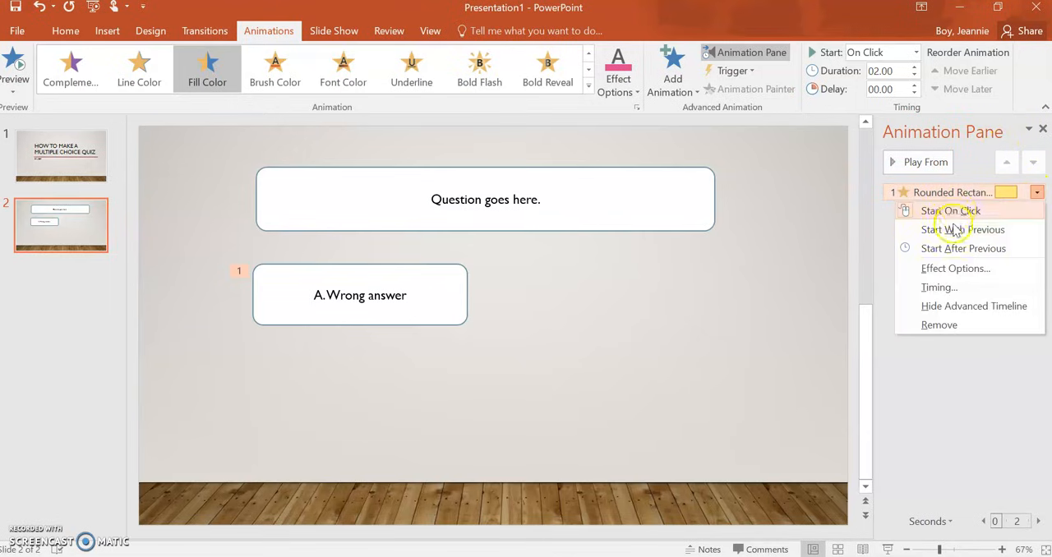
{"action": "left_click", "coordinate": [937, 288]}
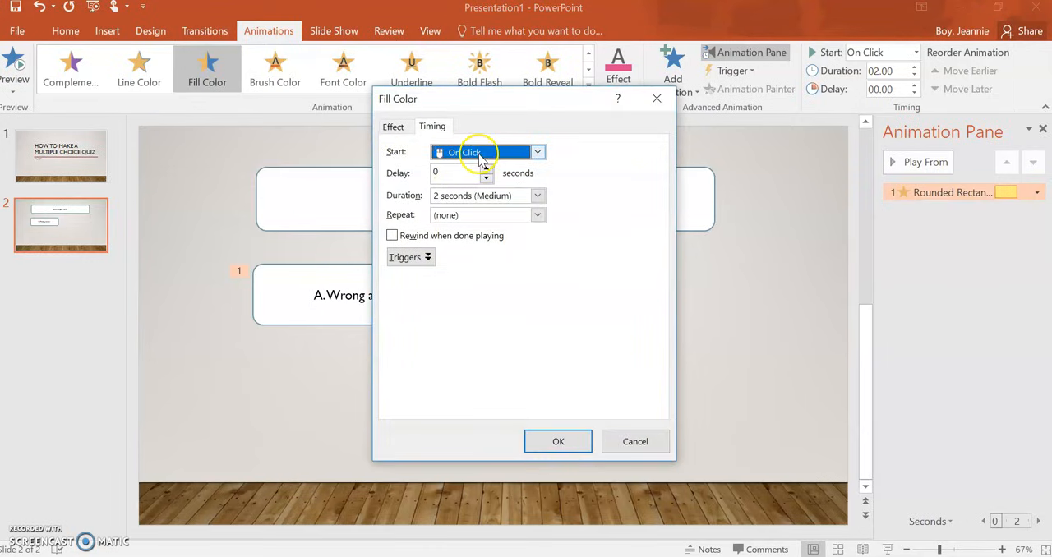
{"action": "left_click", "coordinate": [409, 257]}
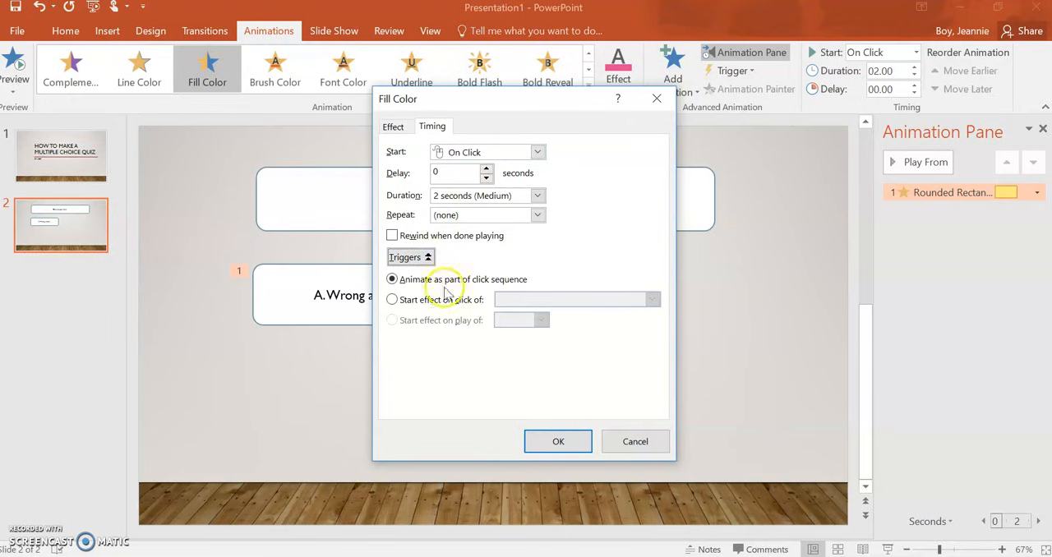
{"action": "left_click", "coordinate": [392, 300]}
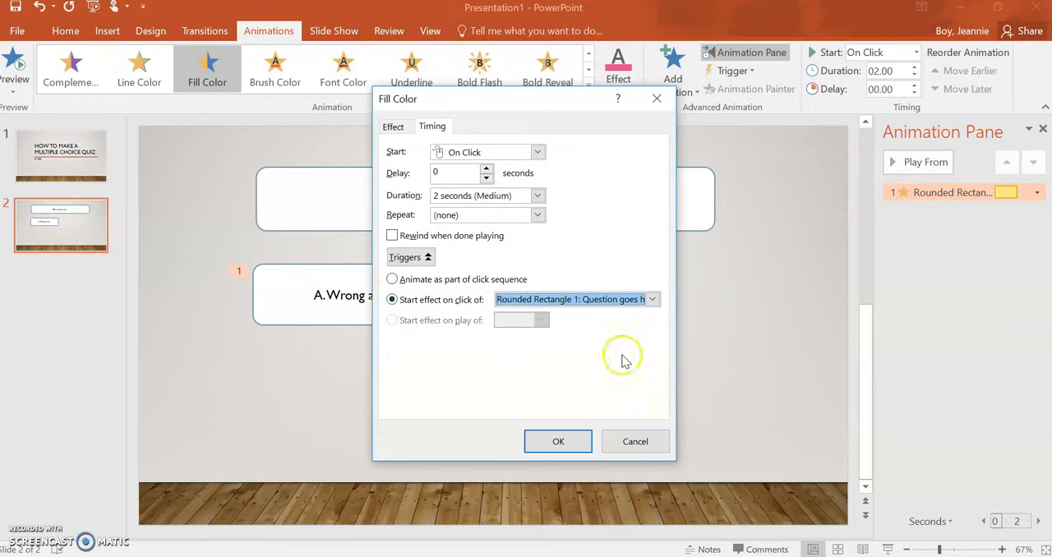
{"action": "left_click", "coordinate": [653, 299]}
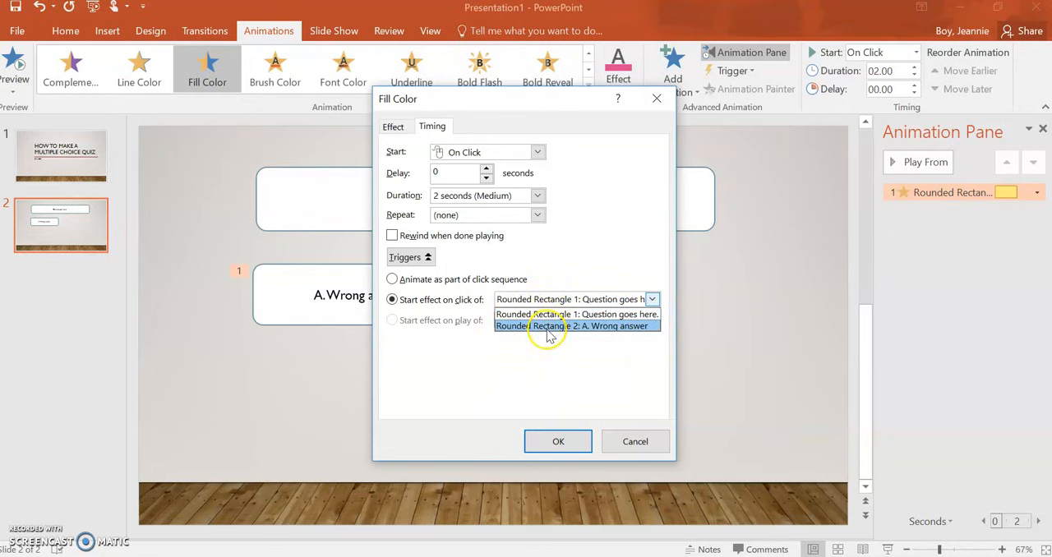
{"action": "left_click", "coordinate": [608, 327]}
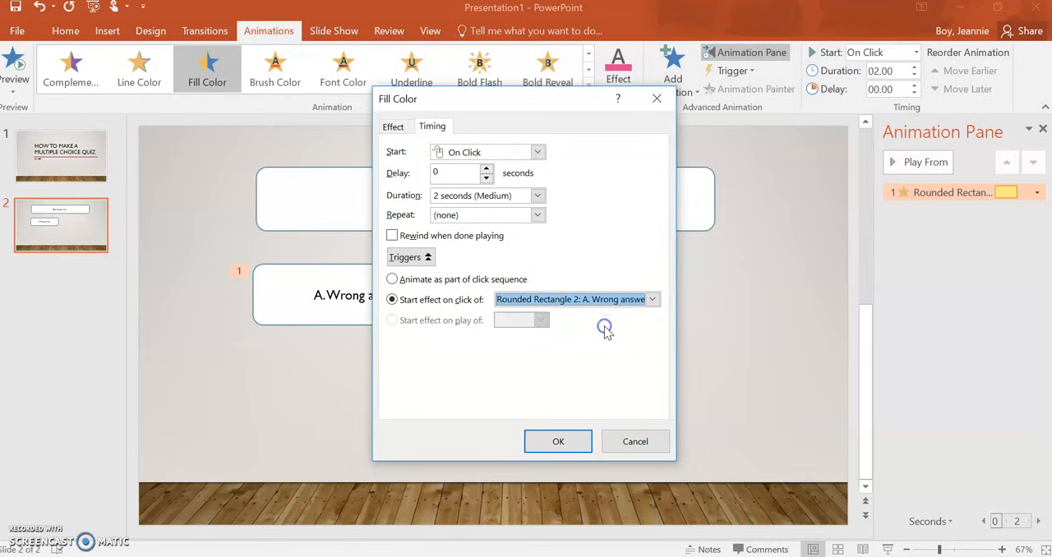
{"action": "left_click", "coordinate": [558, 442]}
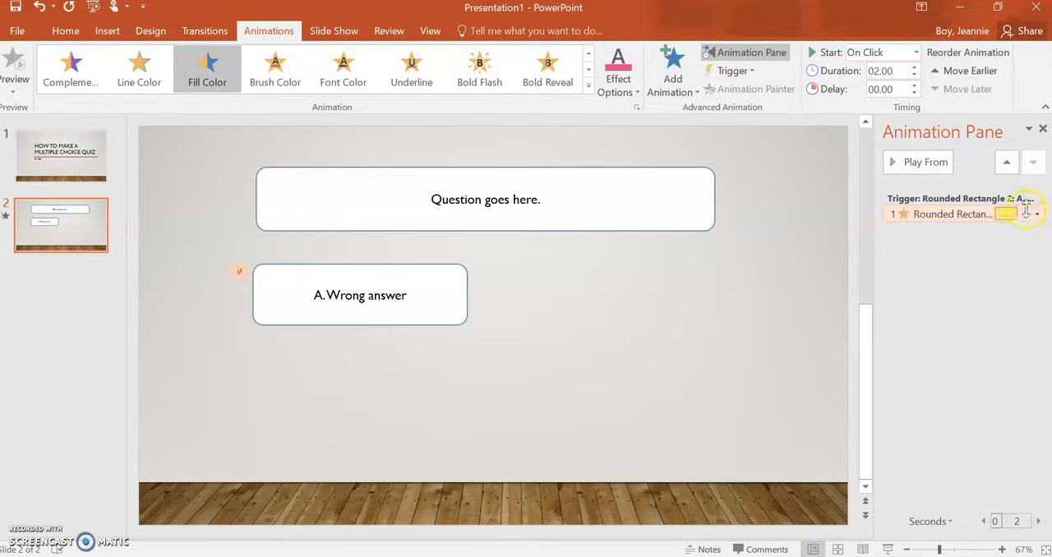
- Set the fill effect's duration to 0.5 seconds (Very Fast) in its Timing settings
{"action": "left_click", "coordinate": [1037, 214]}
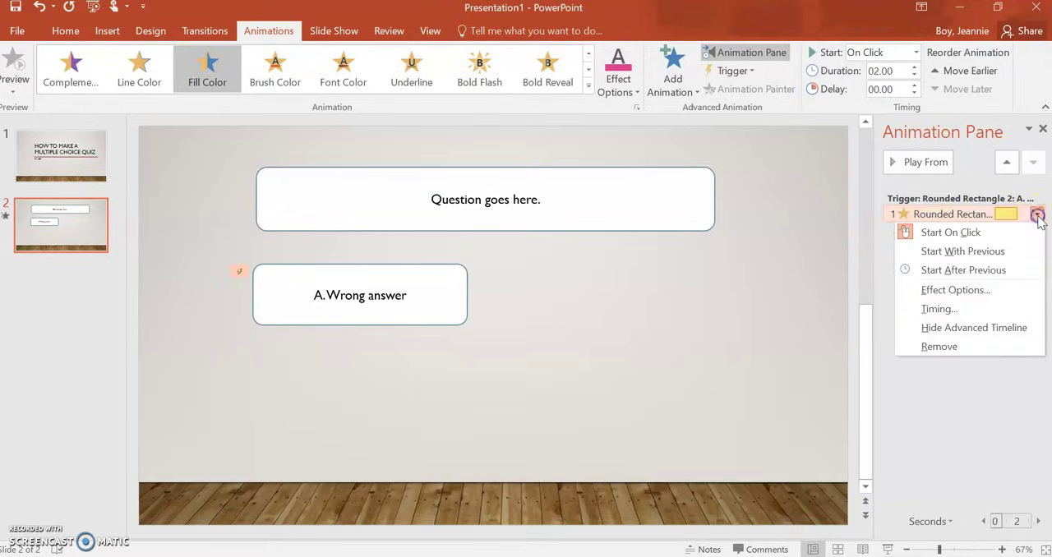
{"action": "left_click", "coordinate": [973, 313]}
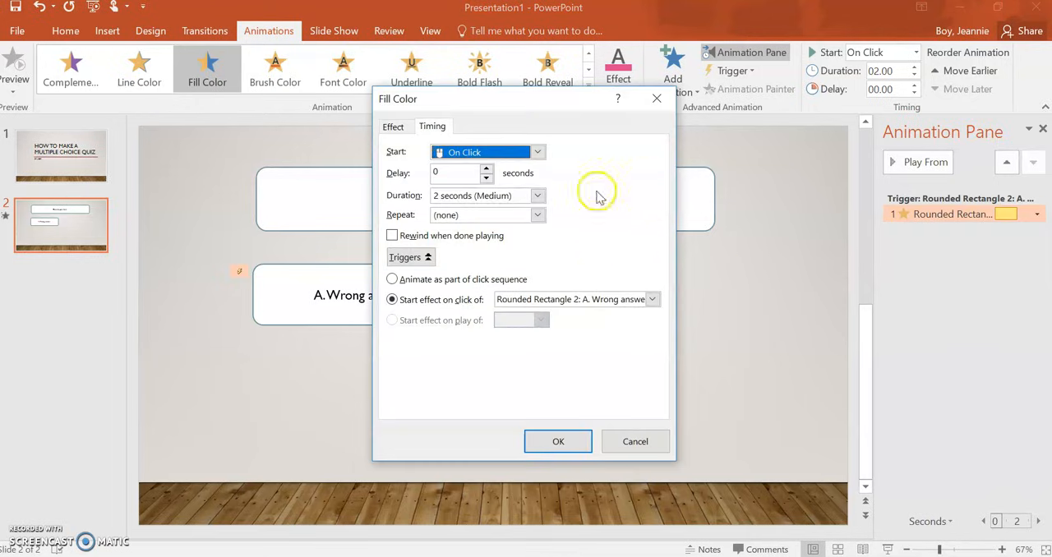
{"action": "left_click", "coordinate": [540, 198]}
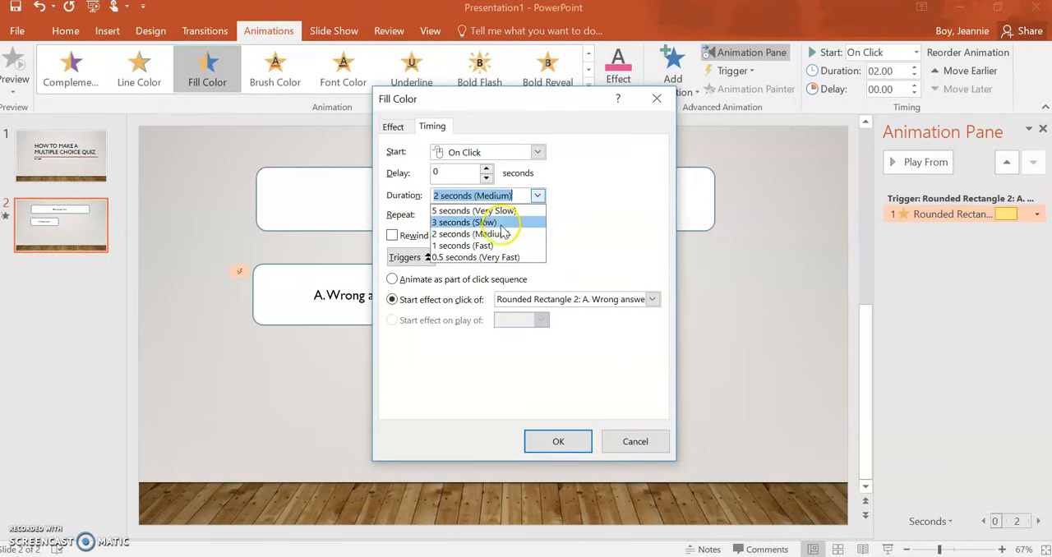
{"action": "left_click", "coordinate": [466, 258]}
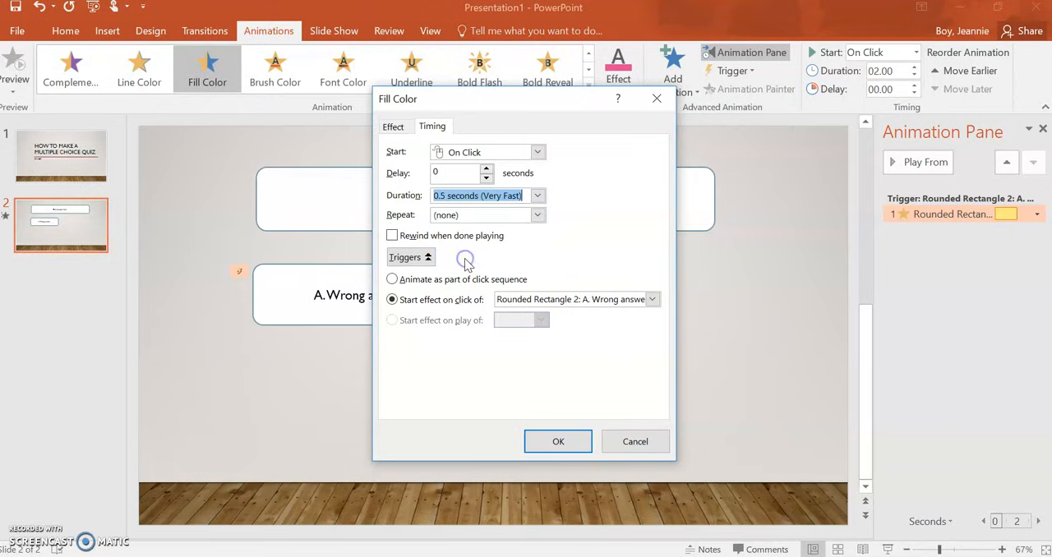
{"action": "left_click", "coordinate": [558, 441]}
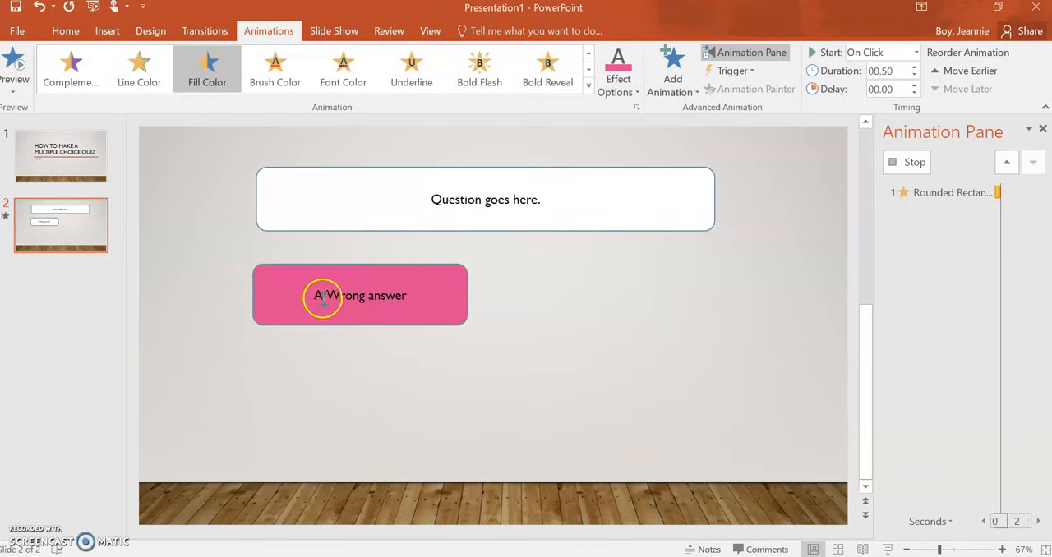
- Set the Wrong answer box's fill effect colour to red and check it in slide show
{"action": "left_click", "coordinate": [433, 302]}
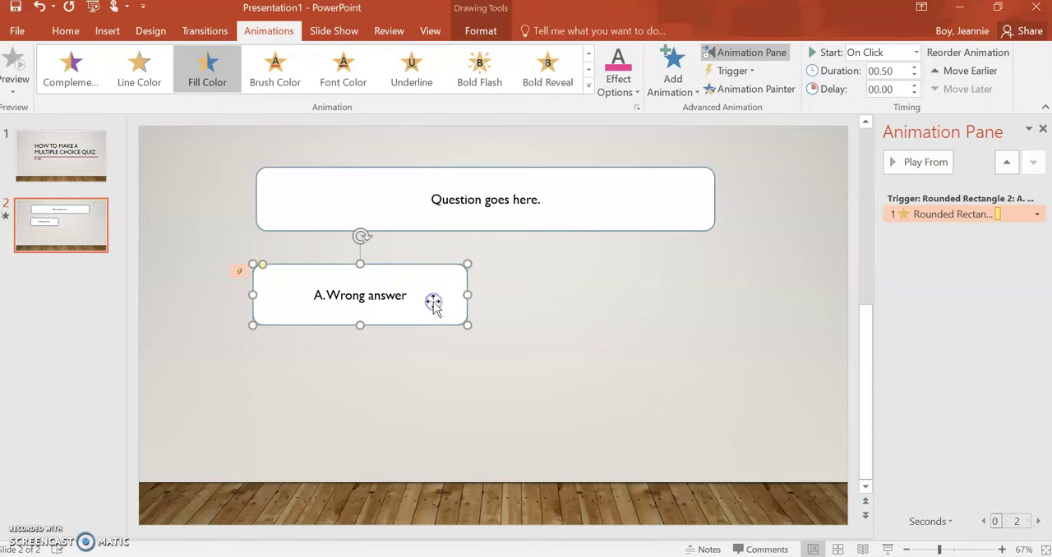
{"action": "left_click", "coordinate": [634, 93]}
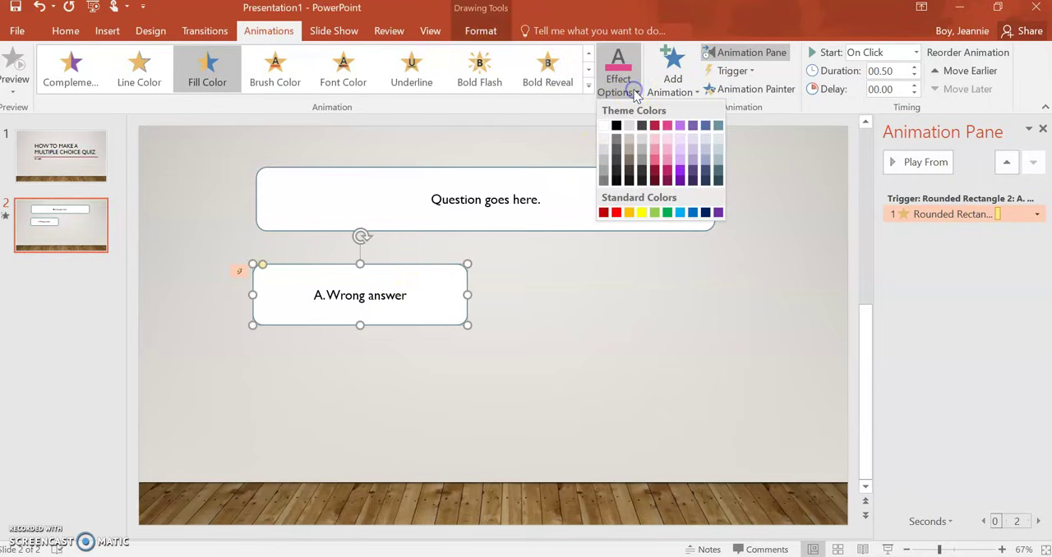
{"action": "left_click", "coordinate": [616, 213]}
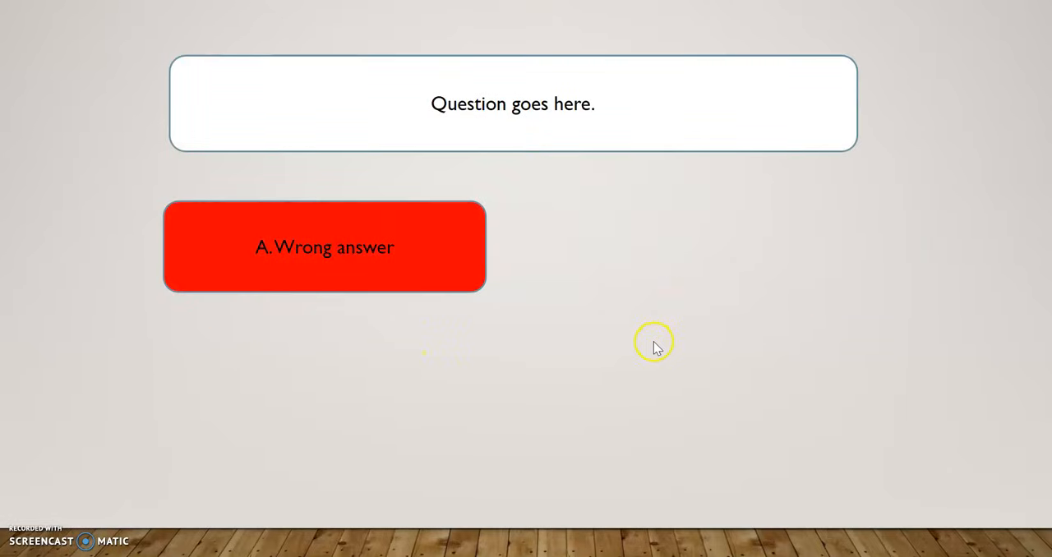
{"action": "left_click", "coordinate": [654, 342]}
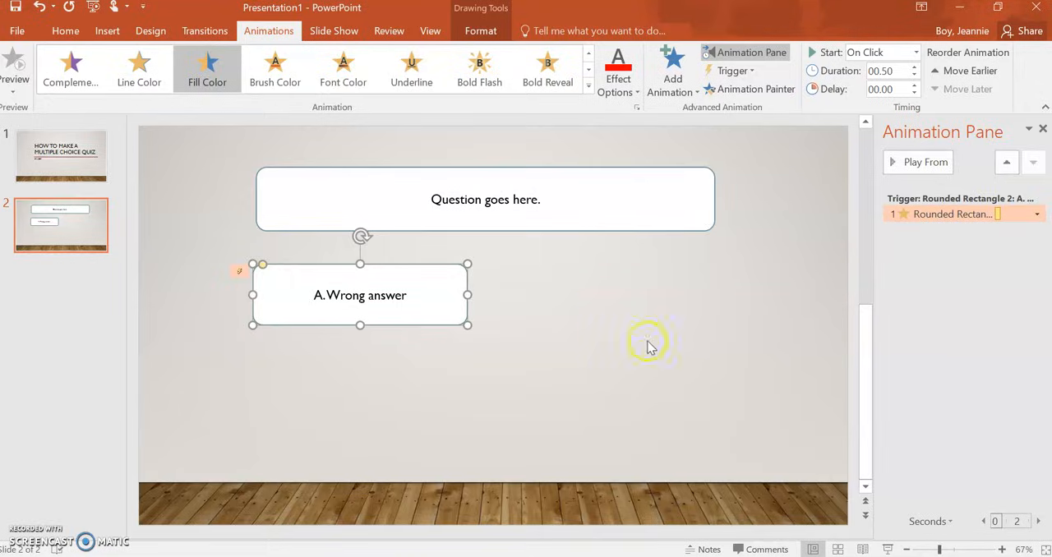
- Copy the Wrong answer box and paste three copies onto the slide
{"action": "right_click", "coordinate": [369, 282]}
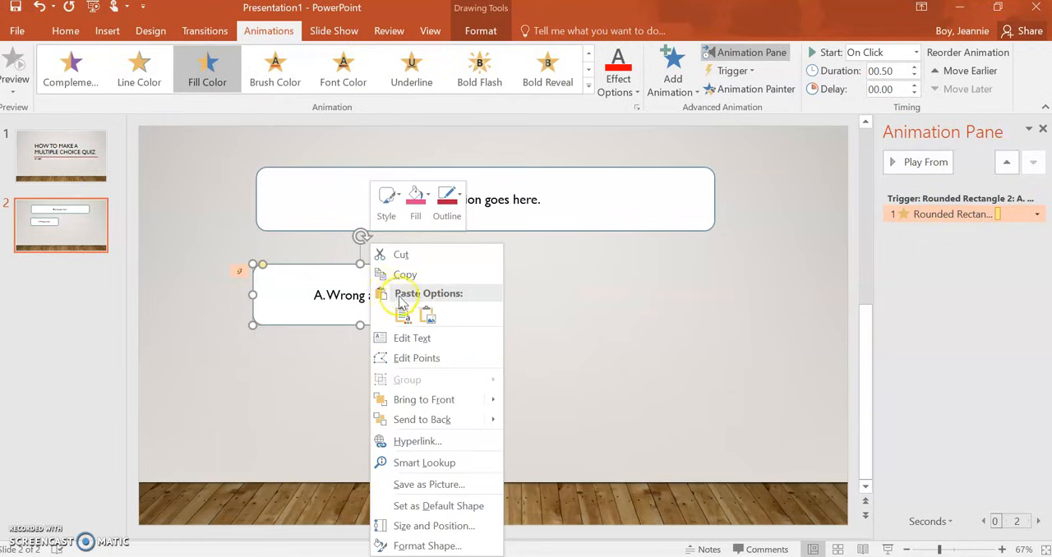
{"action": "left_click", "coordinate": [403, 274]}
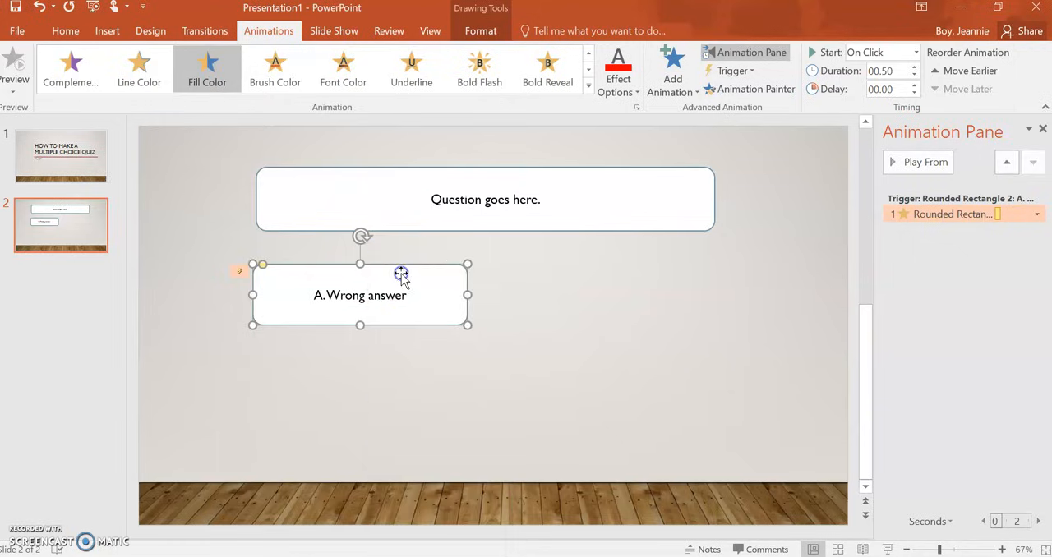
{"action": "left_click", "coordinate": [595, 295]}
{"action": "right_click", "coordinate": [583, 289]}
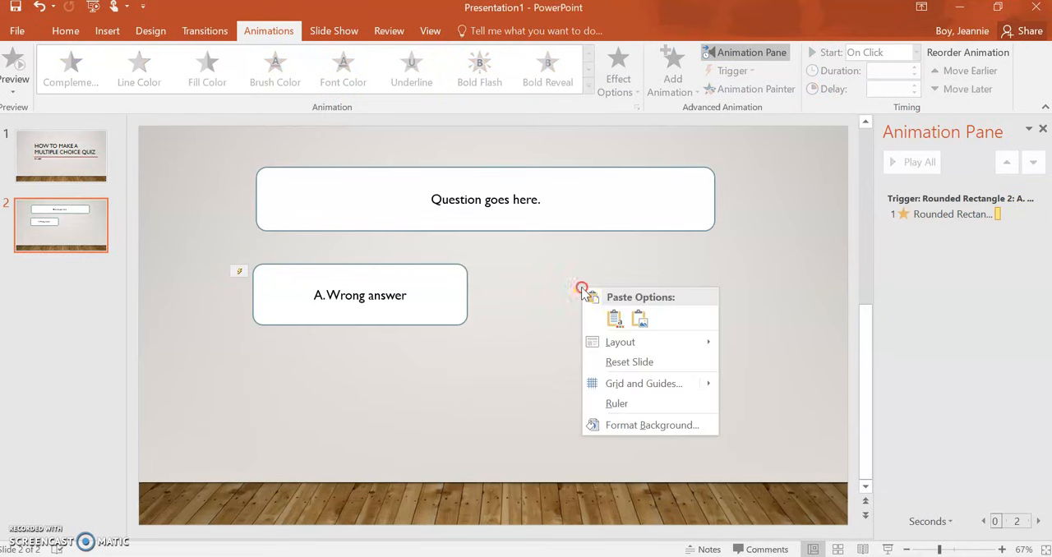
{"action": "left_click", "coordinate": [615, 319]}
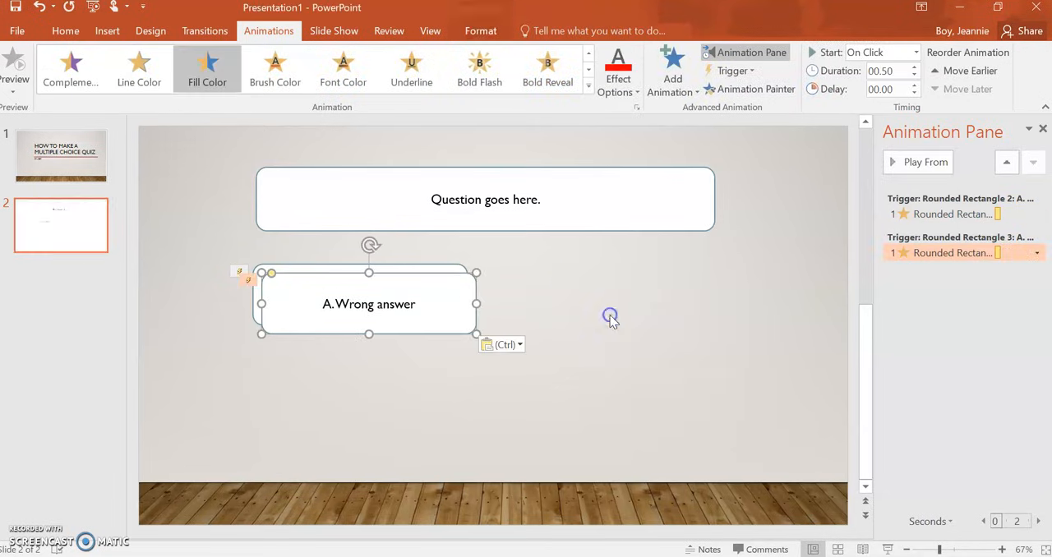
{"action": "right_click", "coordinate": [495, 434]}
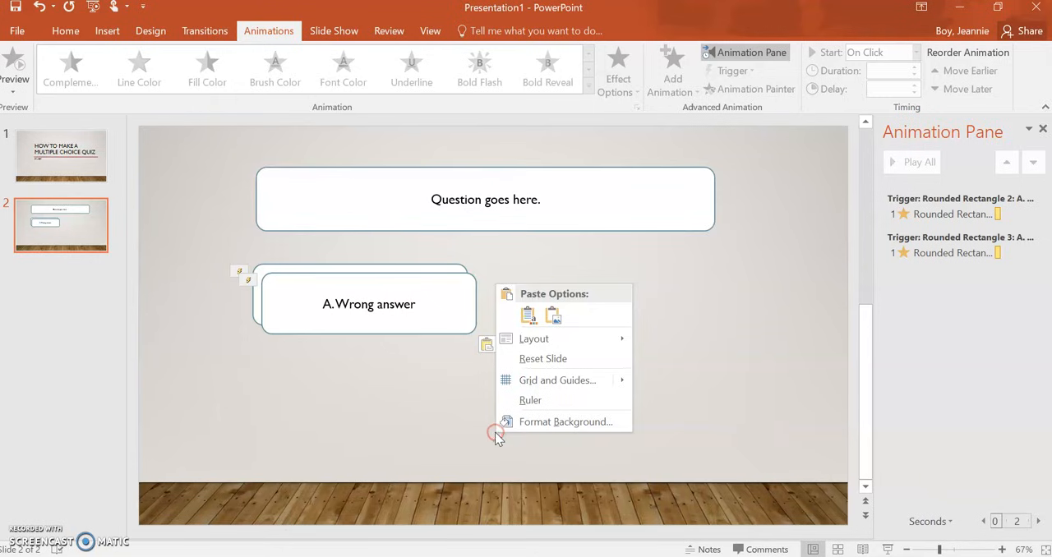
{"action": "left_click", "coordinate": [526, 311]}
{"action": "right_click", "coordinate": [495, 379]}
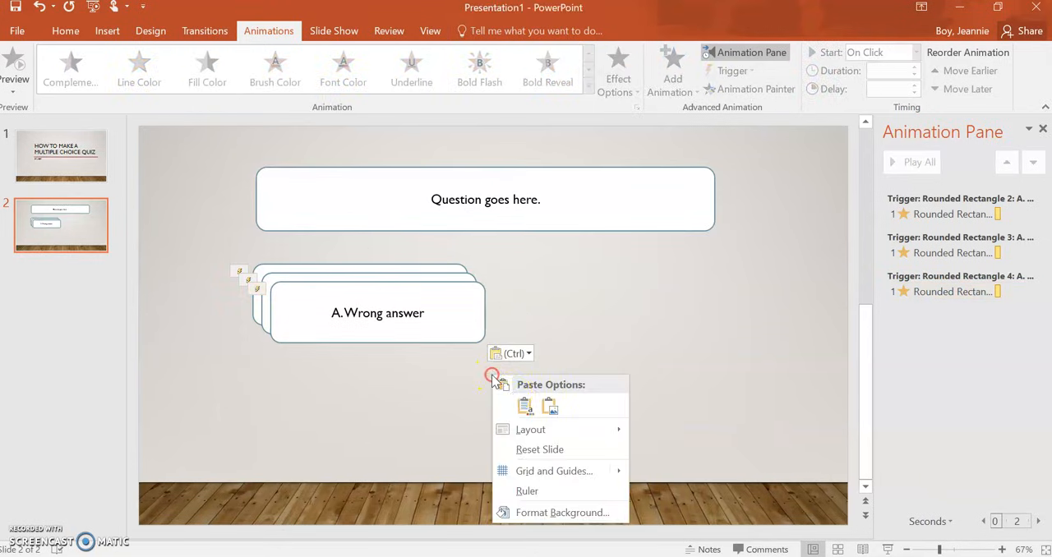
{"action": "left_click", "coordinate": [517, 403]}
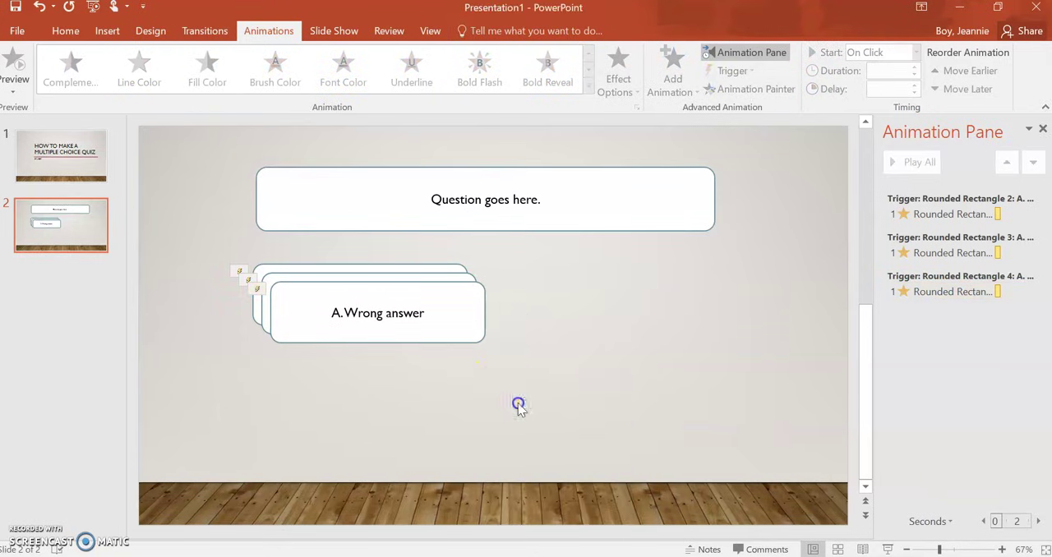
- Drag one answer copy out of the stack to sit beside it on the right
{"action": "double_click", "coordinate": [411, 321]}
{"action": "left_click", "coordinate": [560, 307]}
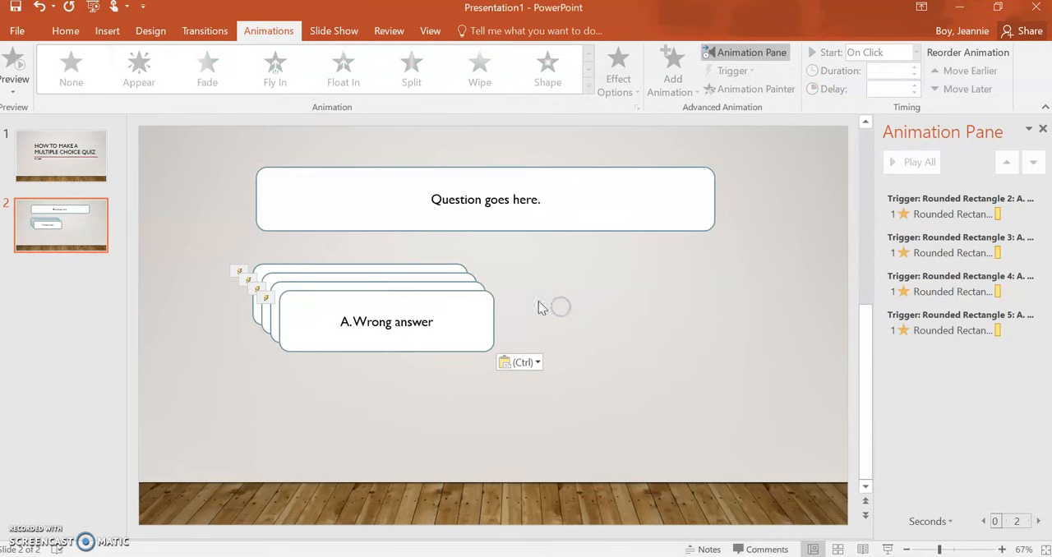
{"action": "left_click_drag", "start_coordinate": [423, 300], "coordinate": [632, 277]}
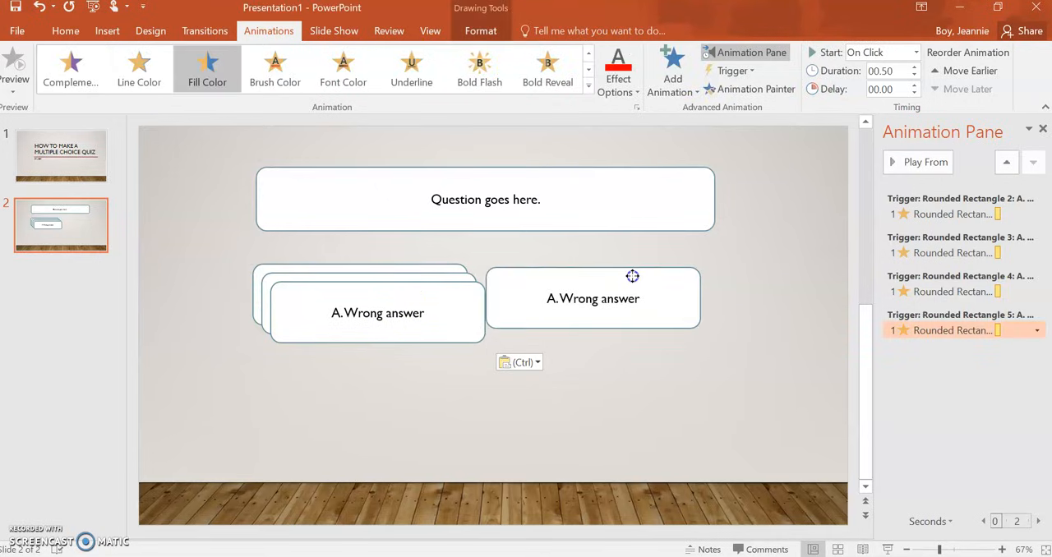
- Drag the remaining copies to the lower right and lower left, forming a two-by-two grid
{"action": "left_click", "coordinate": [631, 277]}
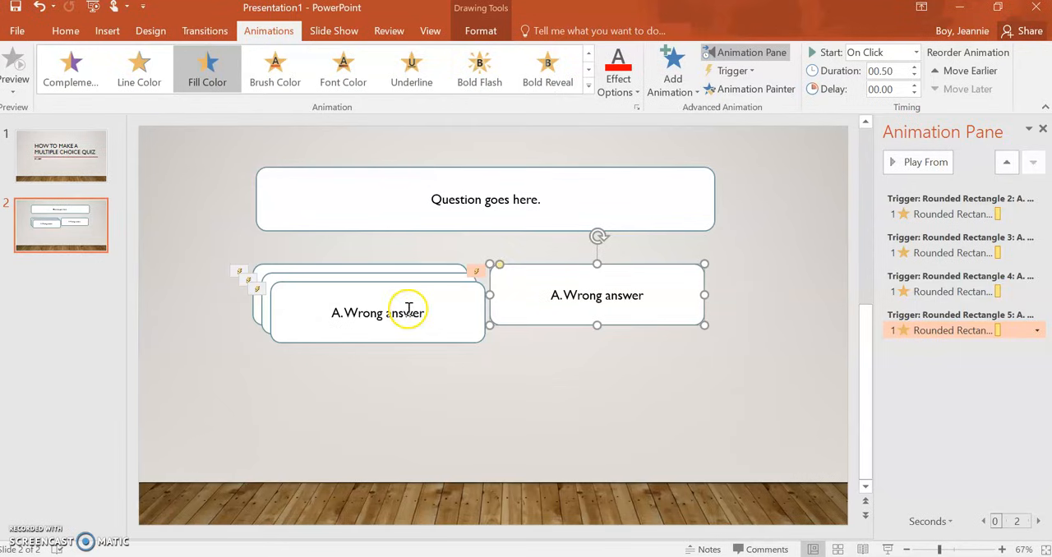
{"action": "left_click", "coordinate": [300, 304]}
{"action": "left_click_drag", "start_coordinate": [300, 302], "coordinate": [517, 369]}
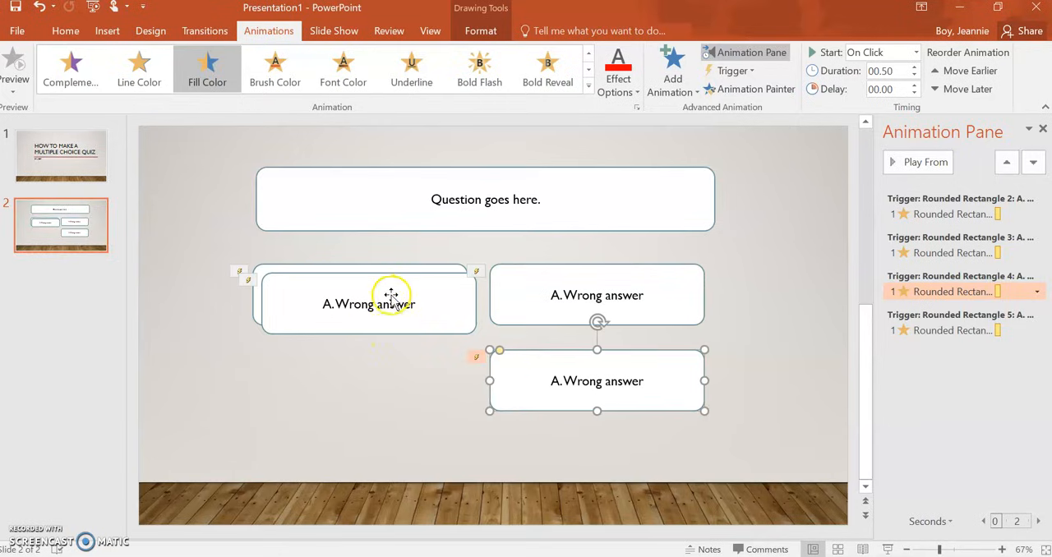
{"action": "left_click_drag", "start_coordinate": [380, 303], "coordinate": [382, 367]}
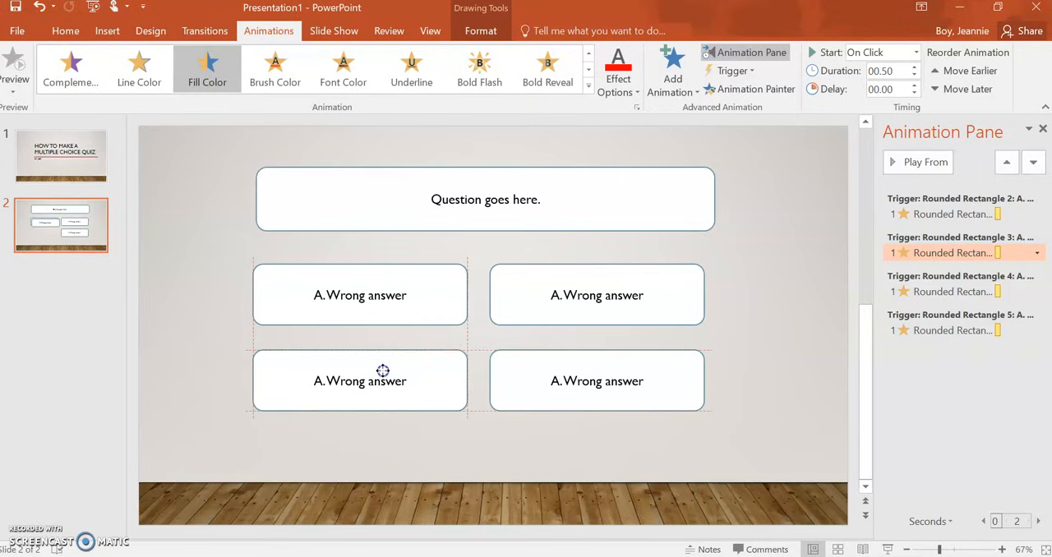
{"action": "left_click_drag", "start_coordinate": [383, 371], "coordinate": [383, 371]}
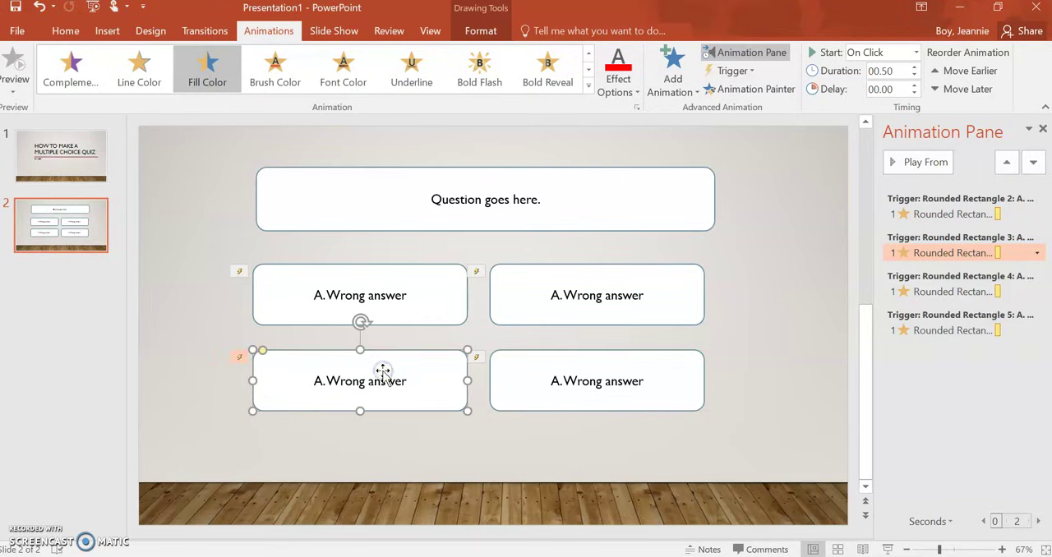
{"action": "left_click", "coordinate": [757, 313]}
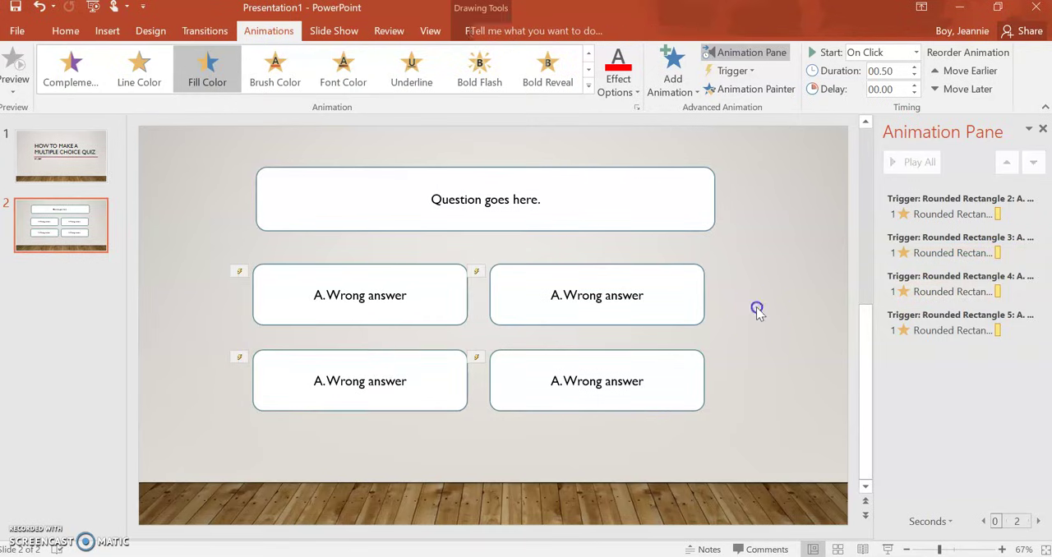
- Replace the letter A in the top-right and lower-left boxes to relabel them B and C
{"action": "left_click", "coordinate": [575, 295]}
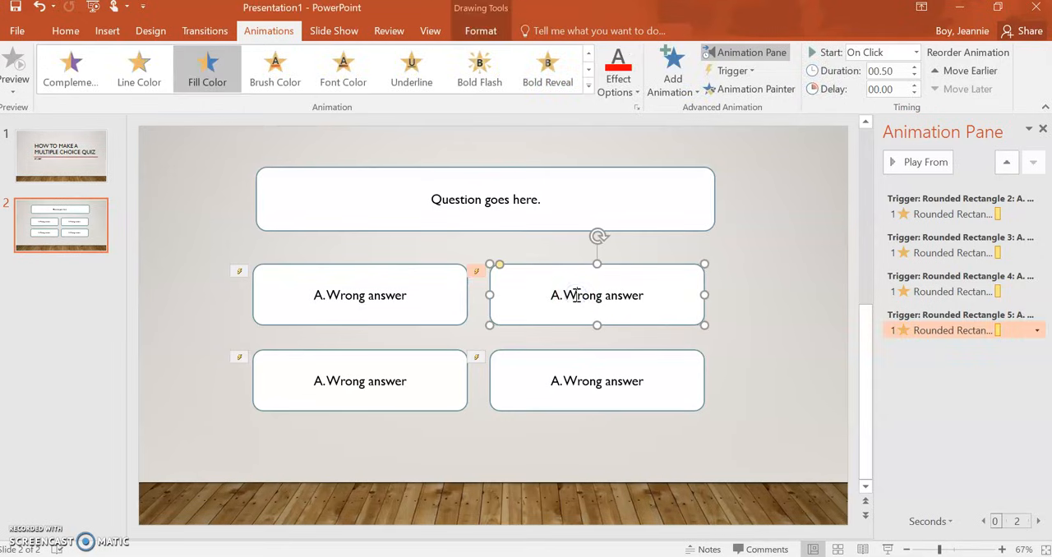
{"action": "left_click", "coordinate": [559, 295]}
{"action": "key", "text": "BackSpace"}
{"action": "type", "text": "B"}
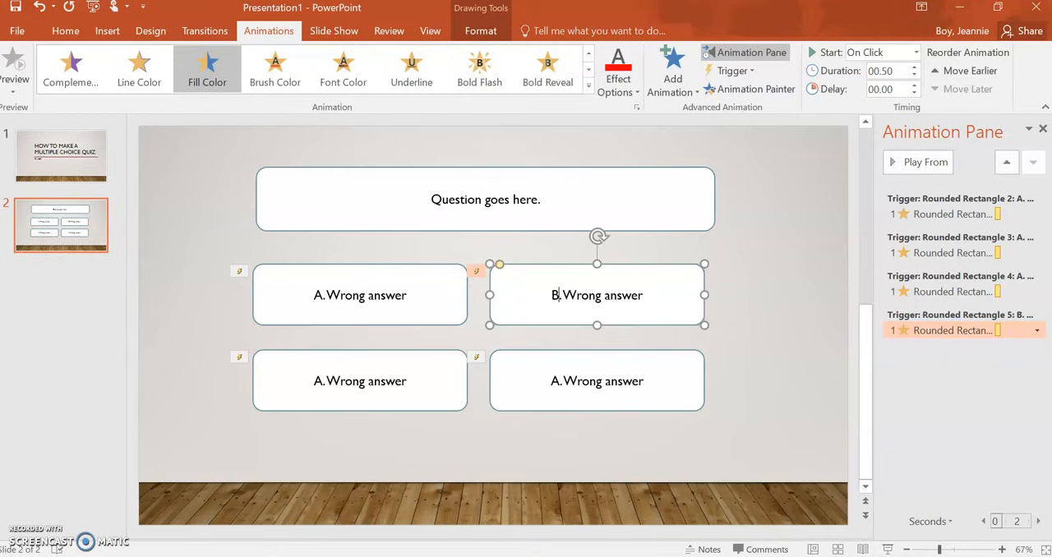
{"action": "left_click", "coordinate": [321, 379]}
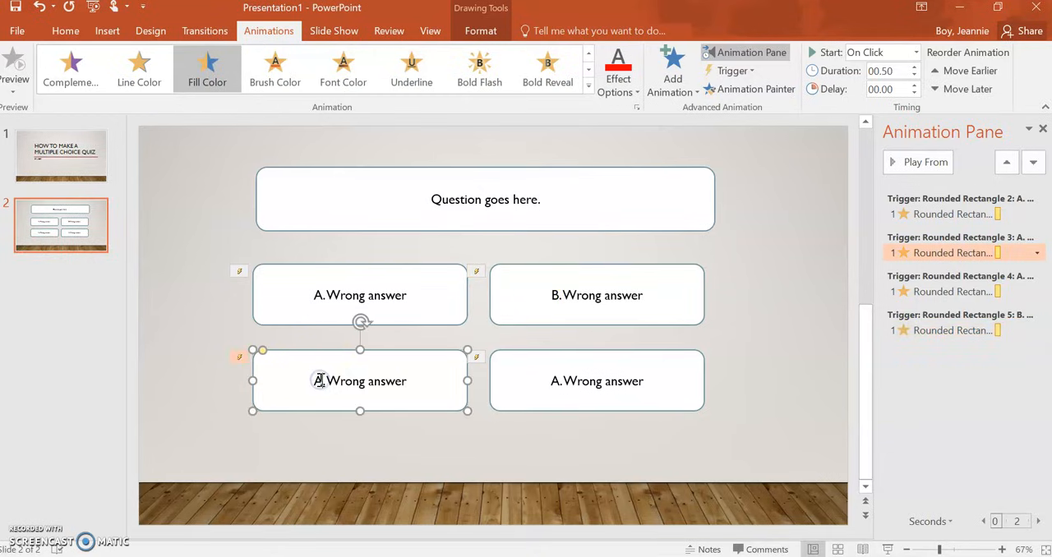
{"action": "key", "text": "BackSpace"}
{"action": "type", "text": "C"}
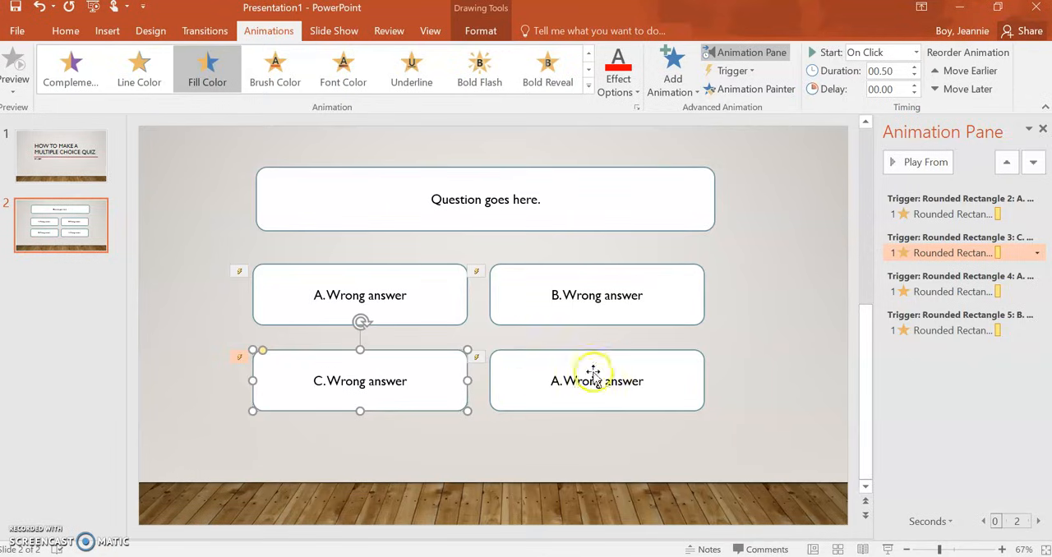
- Erase the bottom-right box's 'Wrong' label to rewrite it as 'D. Correct answer'
{"action": "left_click", "coordinate": [556, 380]}
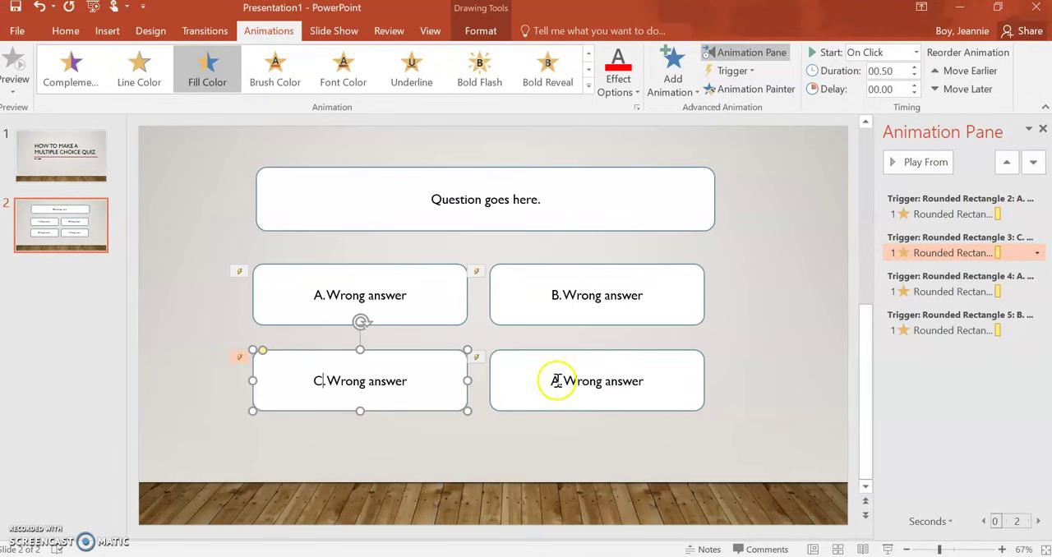
{"action": "left_click", "coordinate": [601, 382]}
{"action": "key", "text": "BackSpace"}
{"action": "key", "text": "BackSpace"}
{"action": "key", "text": "BackSpace"}
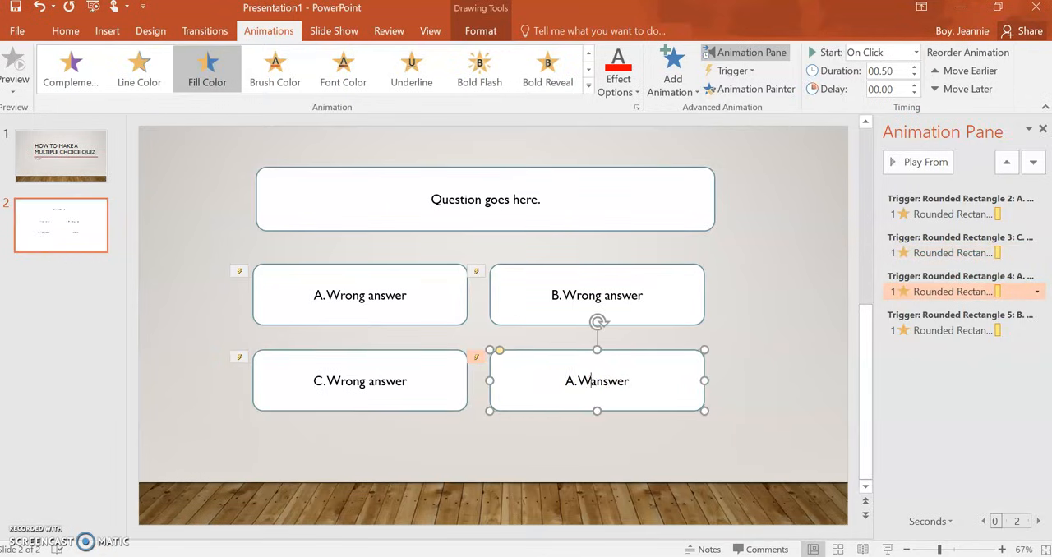
{"action": "key", "text": "BackSpace"}
{"action": "key", "text": "BackSpace"}
{"action": "key", "text": "BackSpace"}
{"action": "type", "text": "D. Cor"}
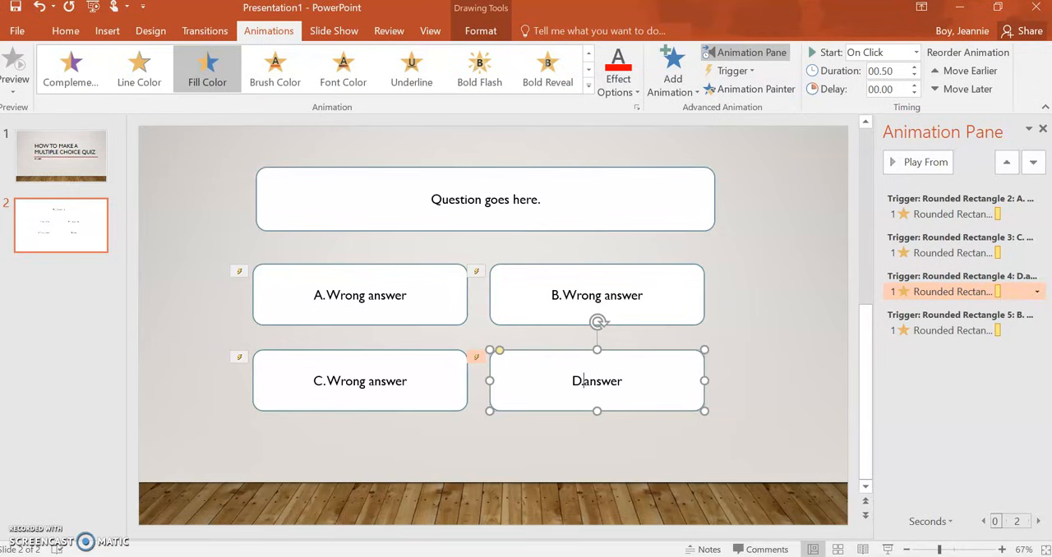
{"action": "type", "text": "rec"}
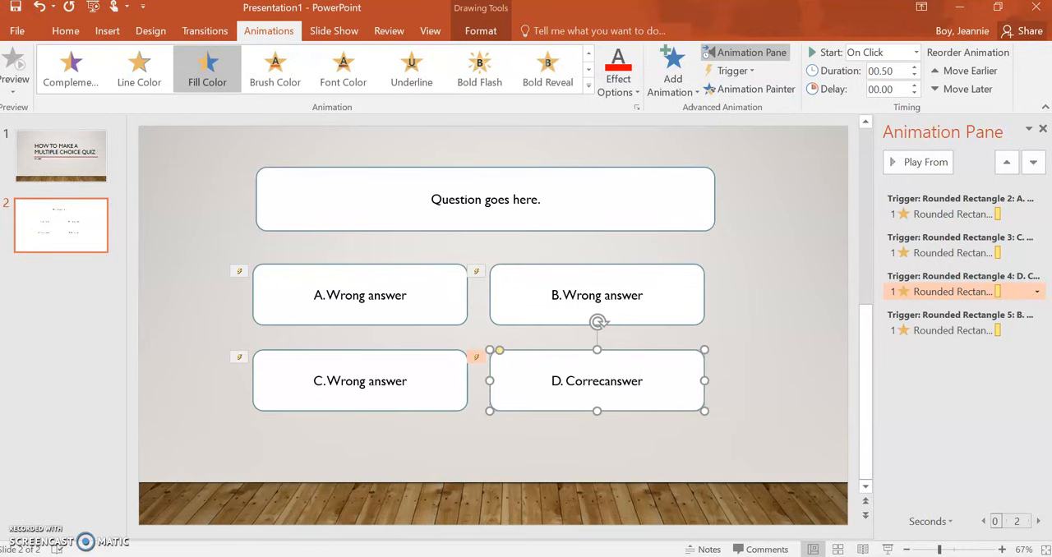
{"action": "type", "text": "t"}
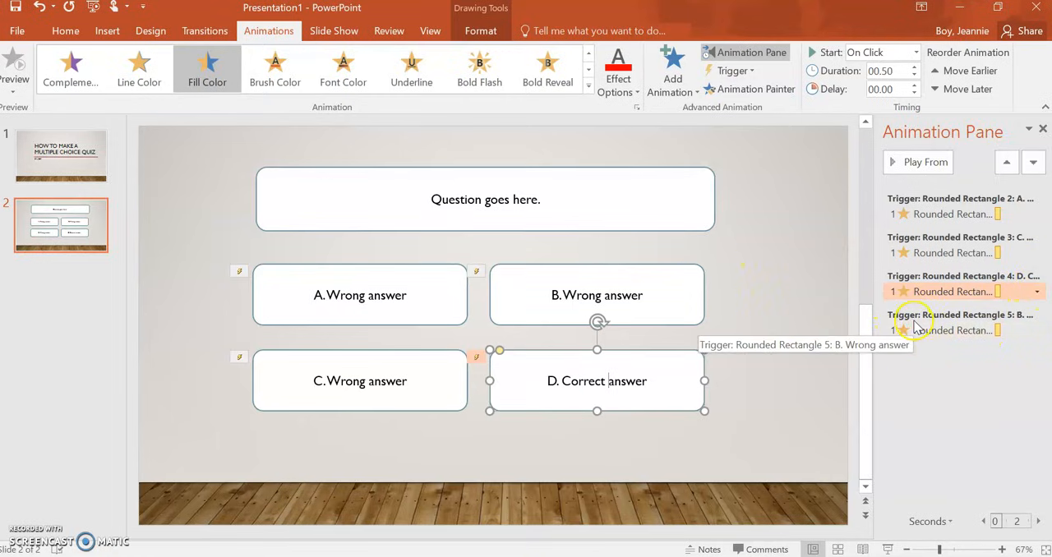
{"action": "left_click", "coordinate": [830, 296]}
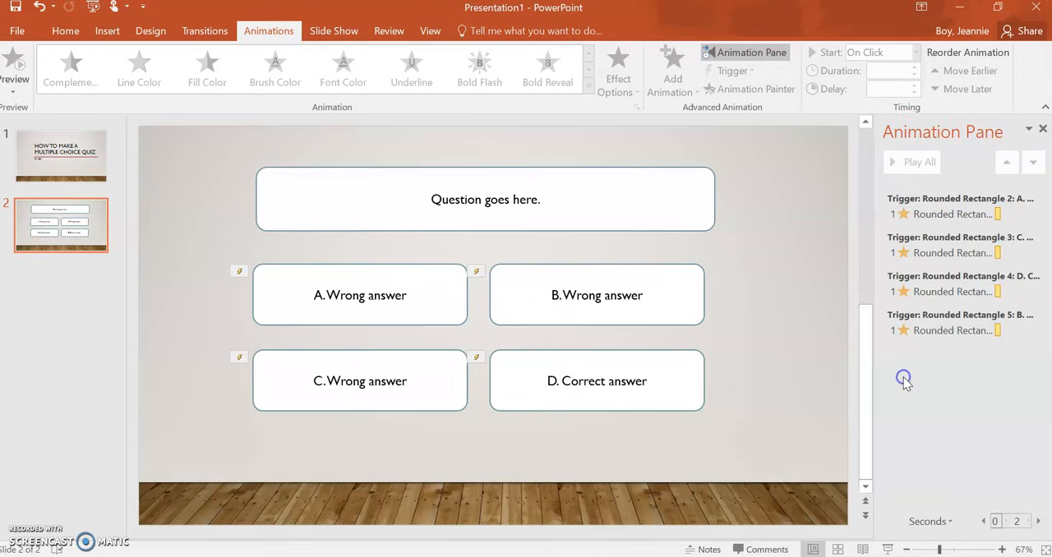
{"action": "left_click", "coordinate": [559, 375]}
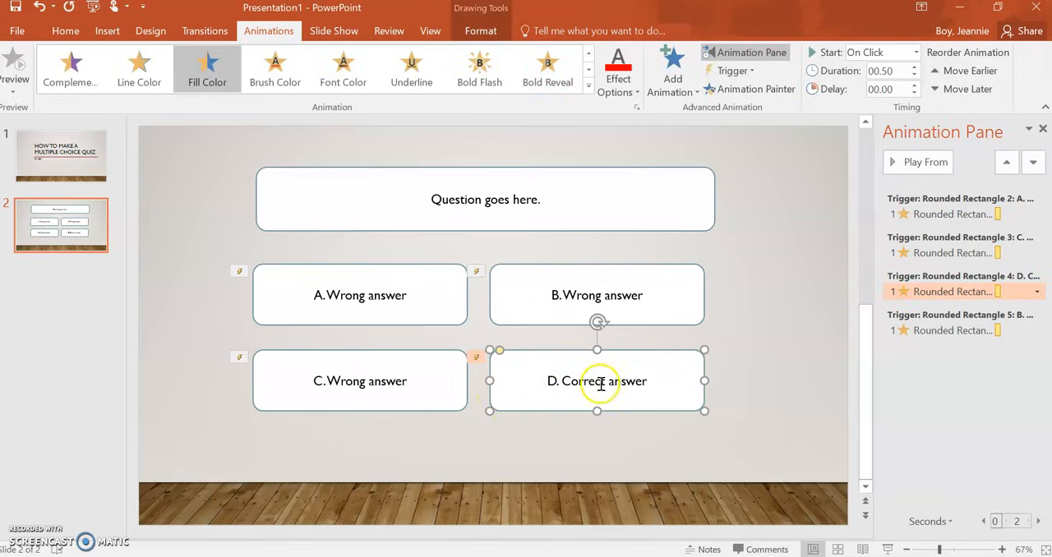
- Set the D. Correct answer box's click animation to fill green, then deselect it
{"action": "left_click", "coordinate": [637, 92]}
{"action": "left_click", "coordinate": [666, 213]}
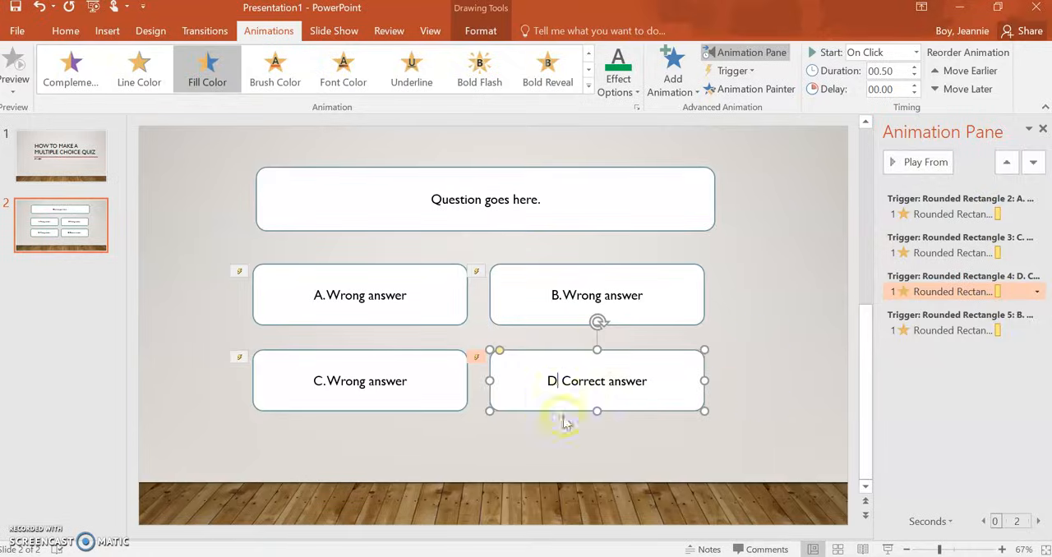
{"action": "left_click", "coordinate": [760, 362]}
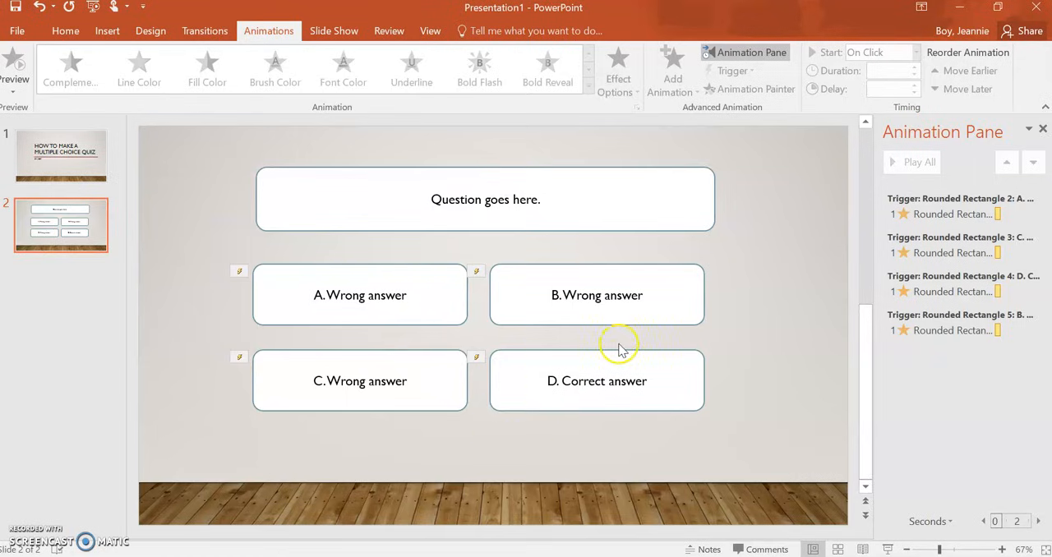
- Copy slide 2 and paste it as slide 3 using the destination theme, then go to slide 3
{"action": "right_click", "coordinate": [25, 237]}
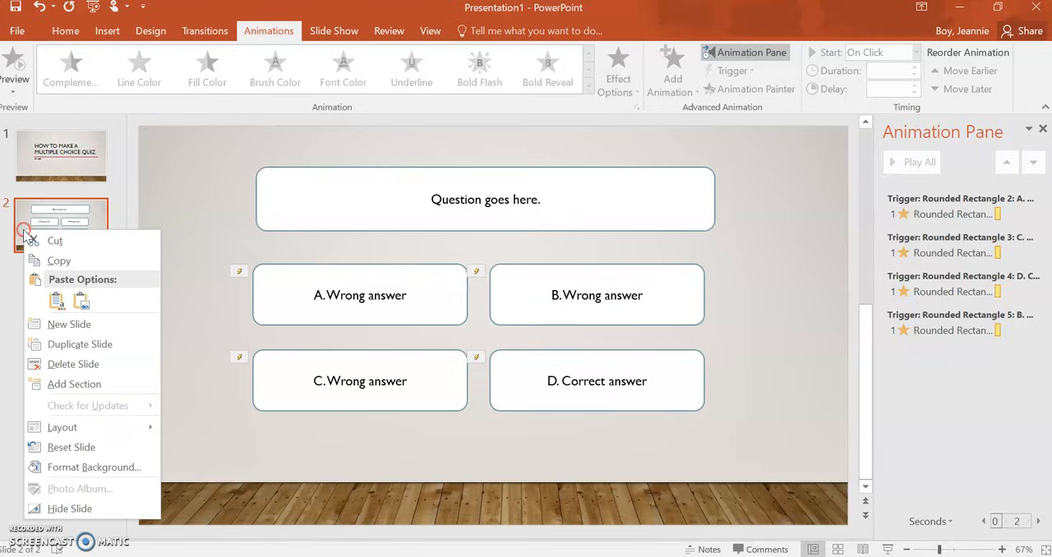
{"action": "left_click", "coordinate": [69, 264]}
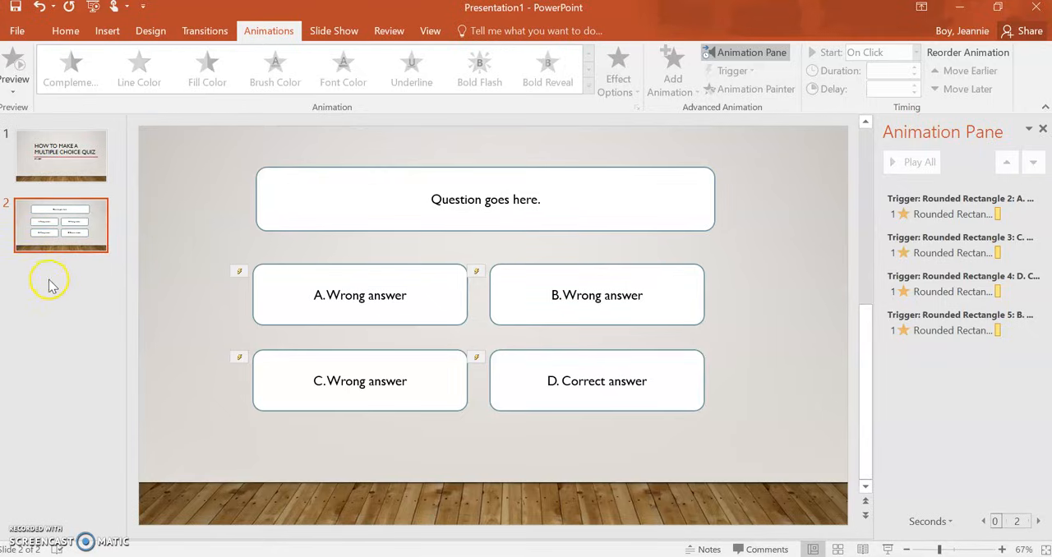
{"action": "right_click", "coordinate": [47, 282]}
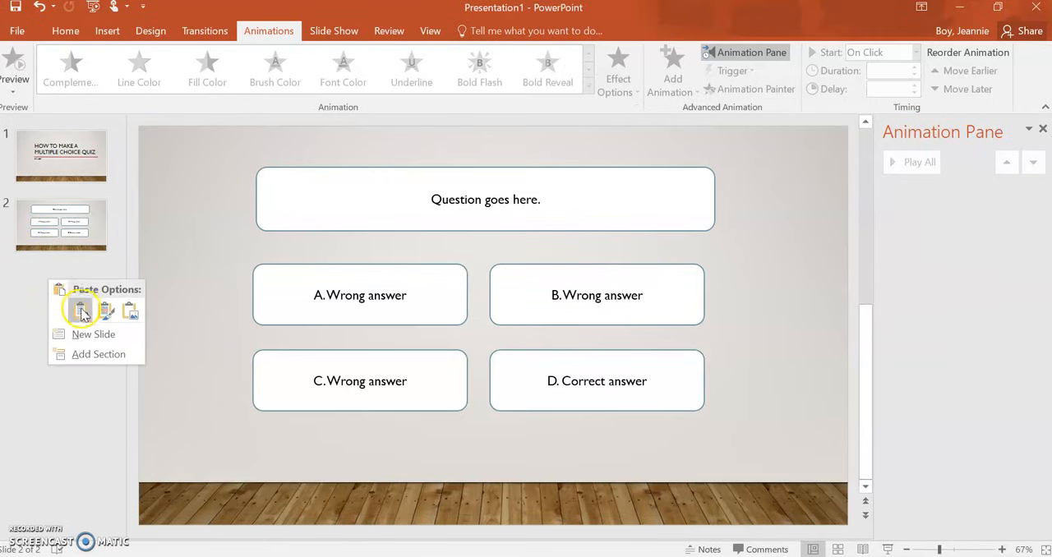
{"action": "left_click", "coordinate": [81, 310]}
{"action": "left_click", "coordinate": [56, 297]}
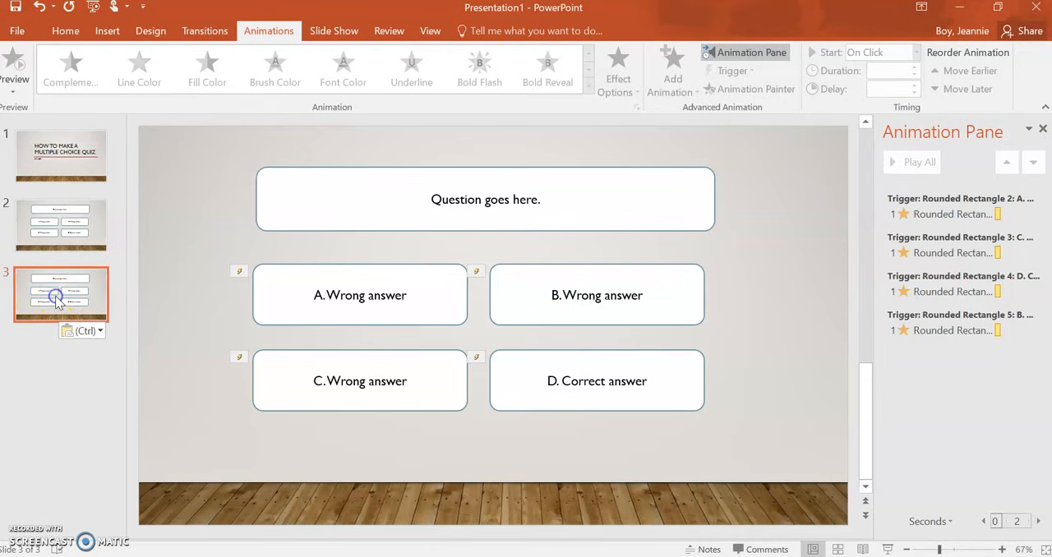
- Move A. Wrong answer toward bottom-right and D. Correct answer into the top-left spot
{"action": "left_click", "coordinate": [386, 284]}
{"action": "left_click_drag", "start_coordinate": [426, 308], "coordinate": [682, 392]}
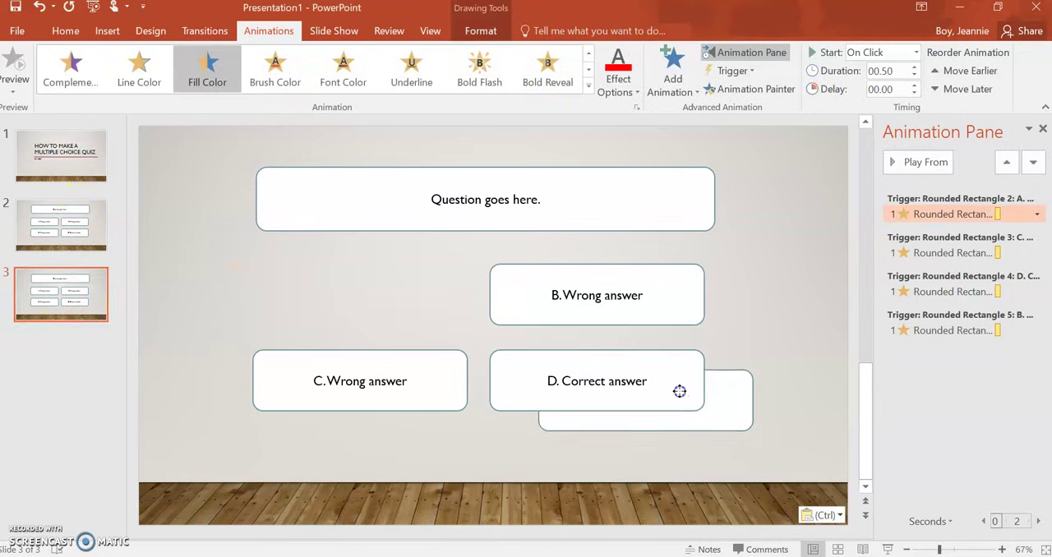
{"action": "left_click", "coordinate": [512, 361]}
{"action": "left_click_drag", "start_coordinate": [512, 361], "coordinate": [278, 271]}
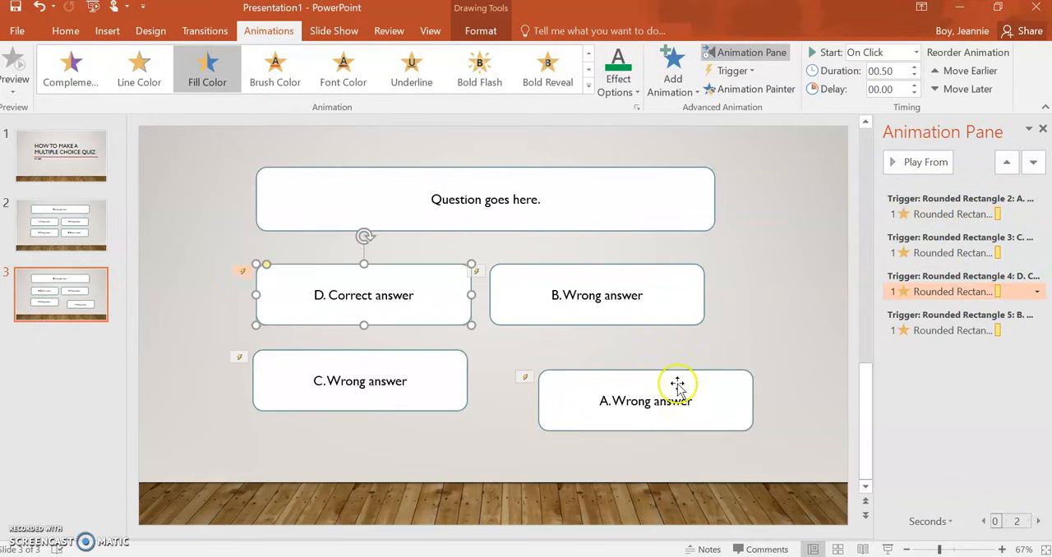
- Align A. Wrong answer bottom-right and D. Correct answer to the grid, then deselect
{"action": "mouse_move", "coordinate": [677, 385]}
{"action": "left_mouse_down"}
{"action": "mouse_move", "coordinate": [638, 362]}
{"action": "mouse_move", "coordinate": [631, 374]}
{"action": "left_mouse_up"}
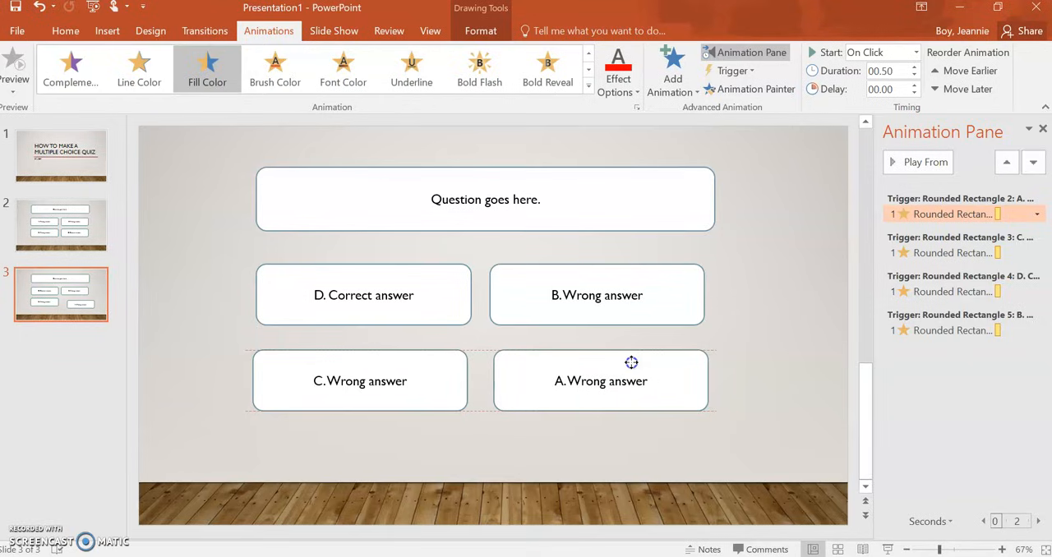
{"action": "left_click", "coordinate": [423, 295]}
{"action": "left_click_drag", "start_coordinate": [423, 295], "coordinate": [423, 296]}
{"action": "left_click", "coordinate": [207, 396]}
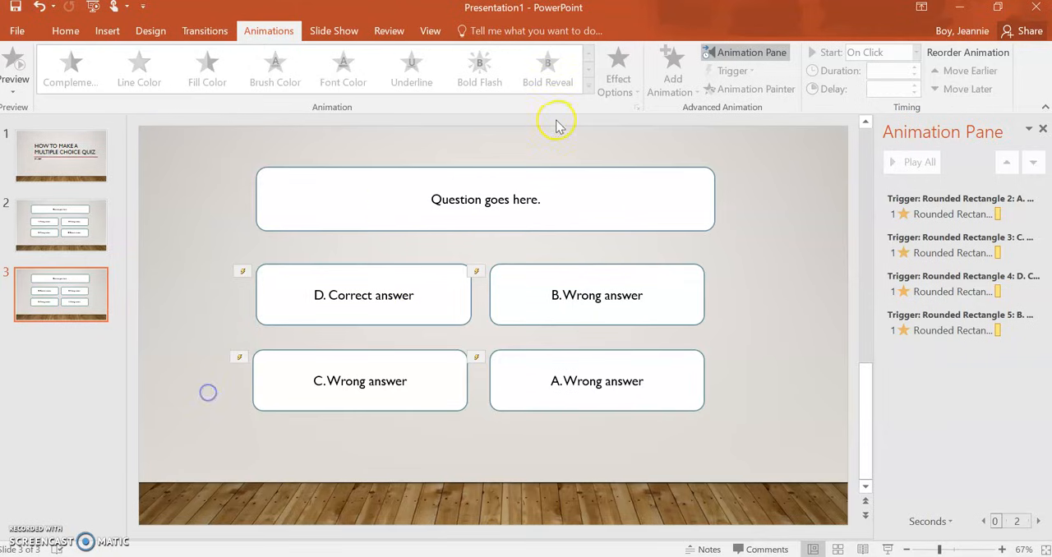